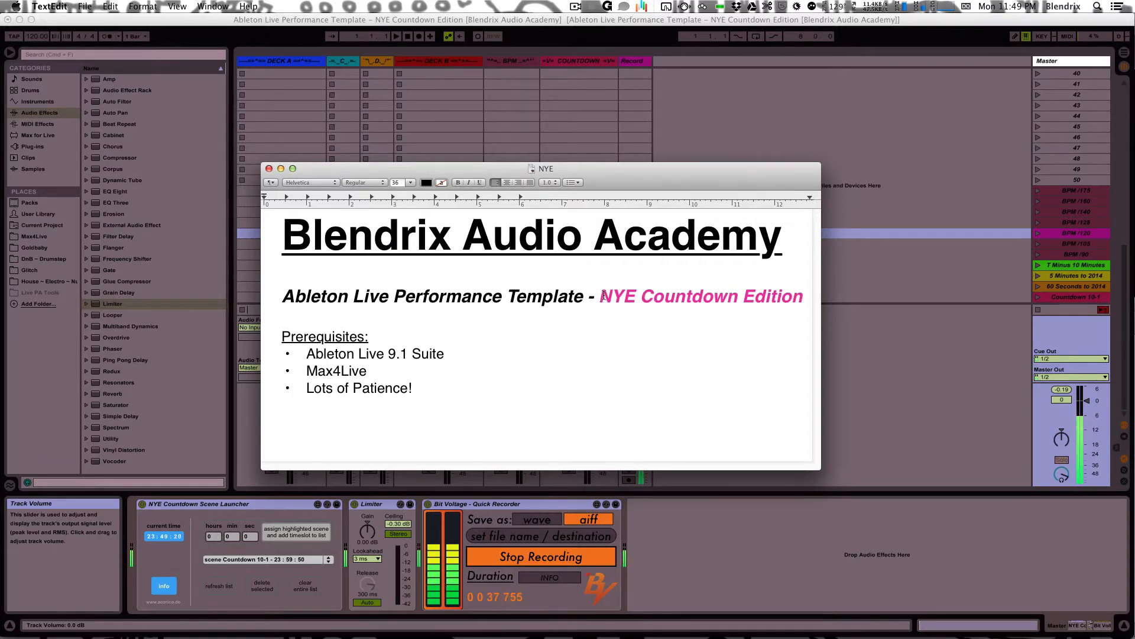
Step: Check the current date and time on the system clock and close its display
{"action": "left_click", "coordinate": [983, 4]}
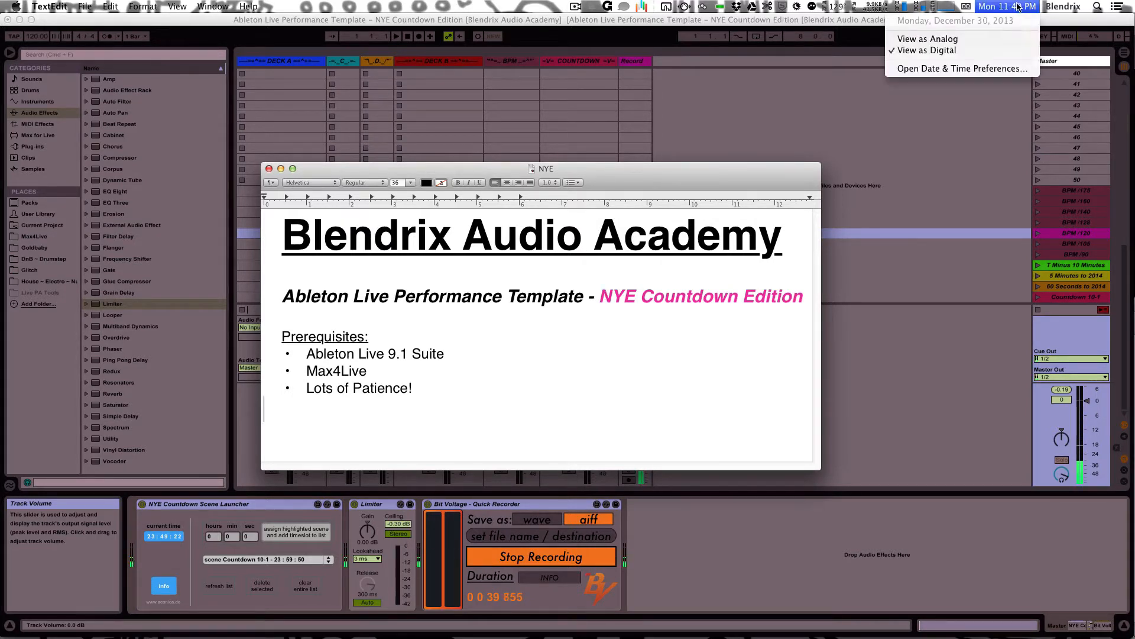
{"action": "left_click", "coordinate": [1013, 10]}
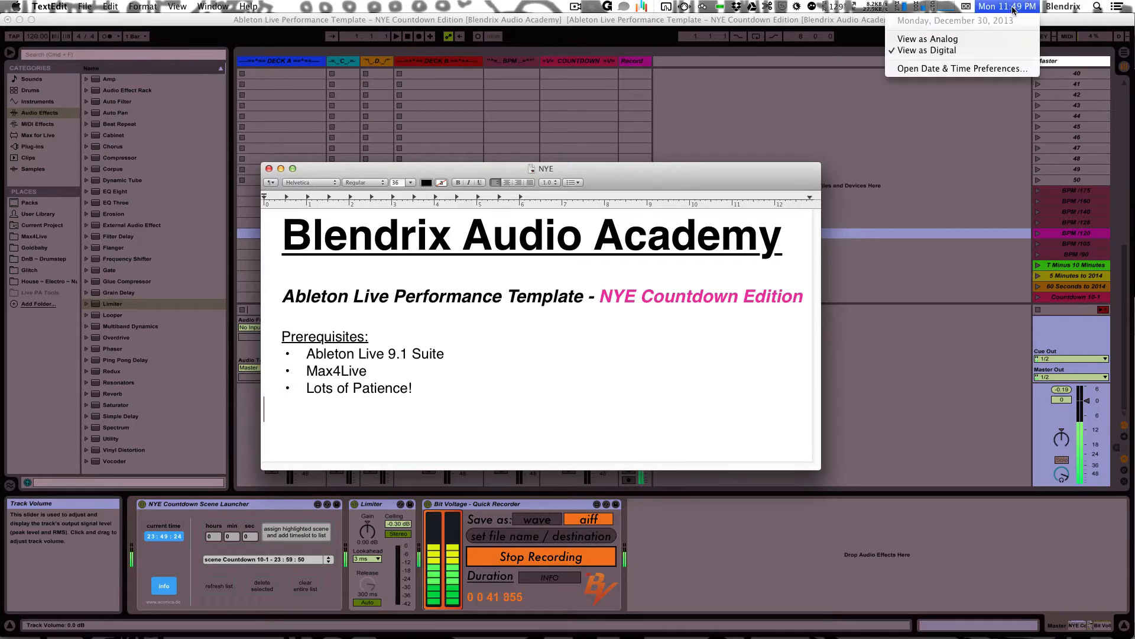
{"action": "left_click", "coordinate": [1013, 10]}
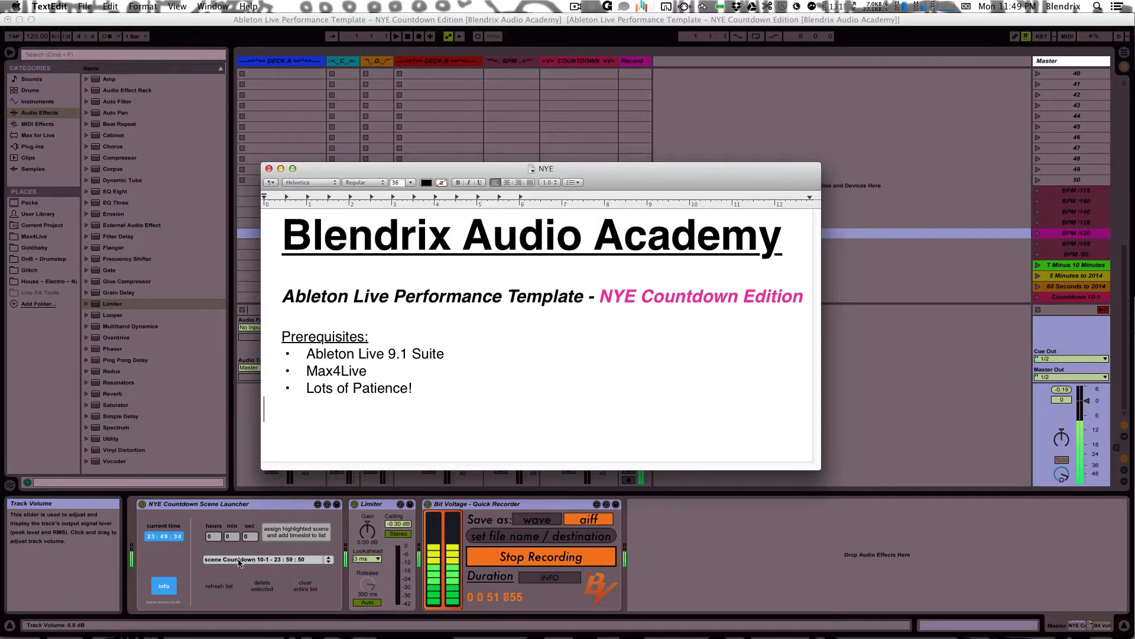
Step: Switch to Ableton Live and review the scheduled scenes listed in the NYE Countdown Scene Launcher device
{"action": "left_click", "coordinate": [259, 561]}
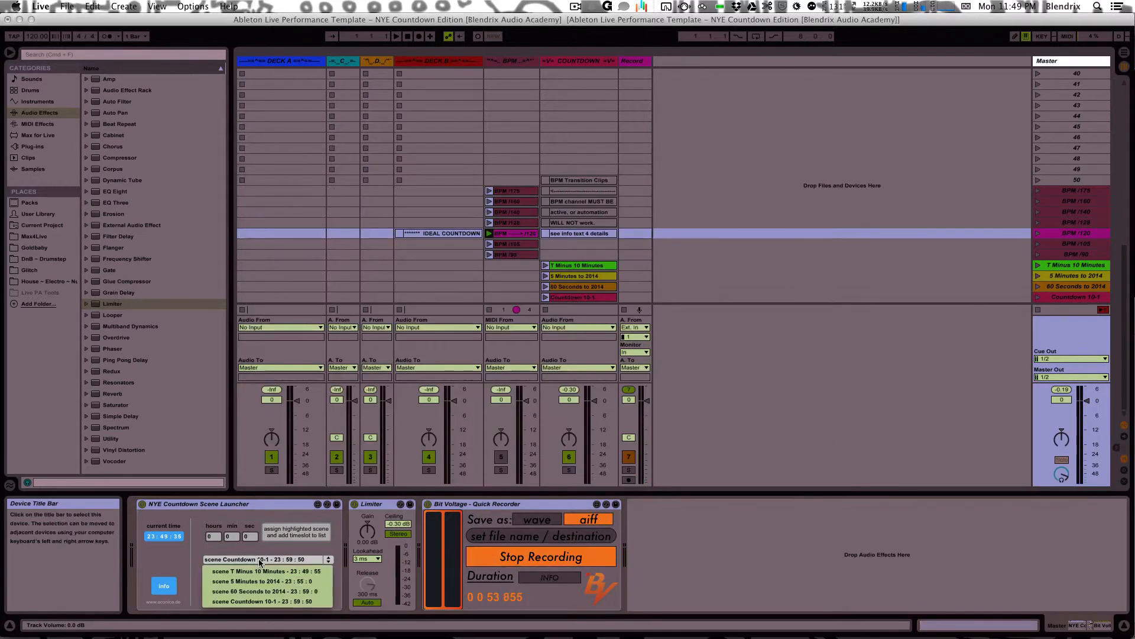
{"action": "left_click", "coordinate": [260, 561]}
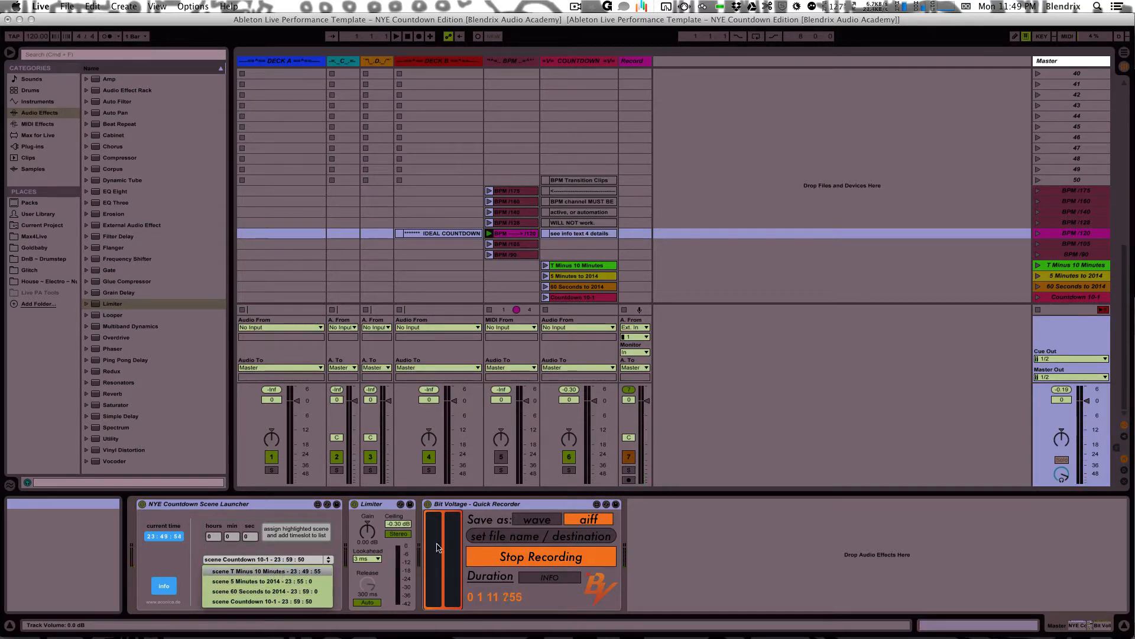
Step: Select the T Minus 10 Minutes clip in the COUNTDOWN track and compare its launch with the system clock
{"action": "left_click", "coordinate": [589, 265]}
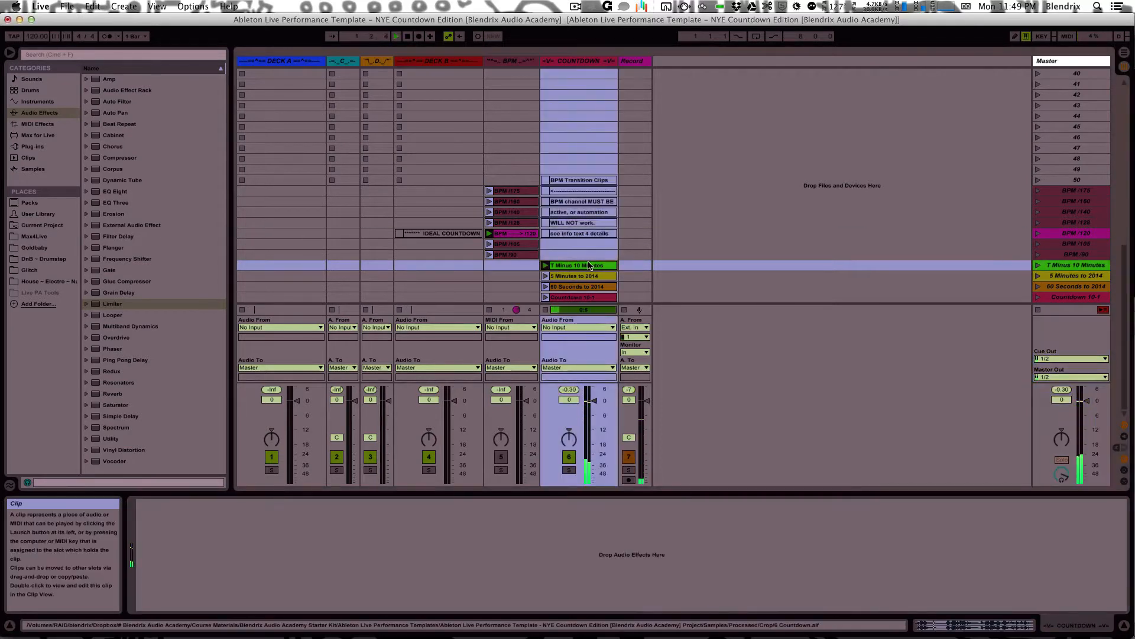
{"action": "left_click", "coordinate": [1019, 8]}
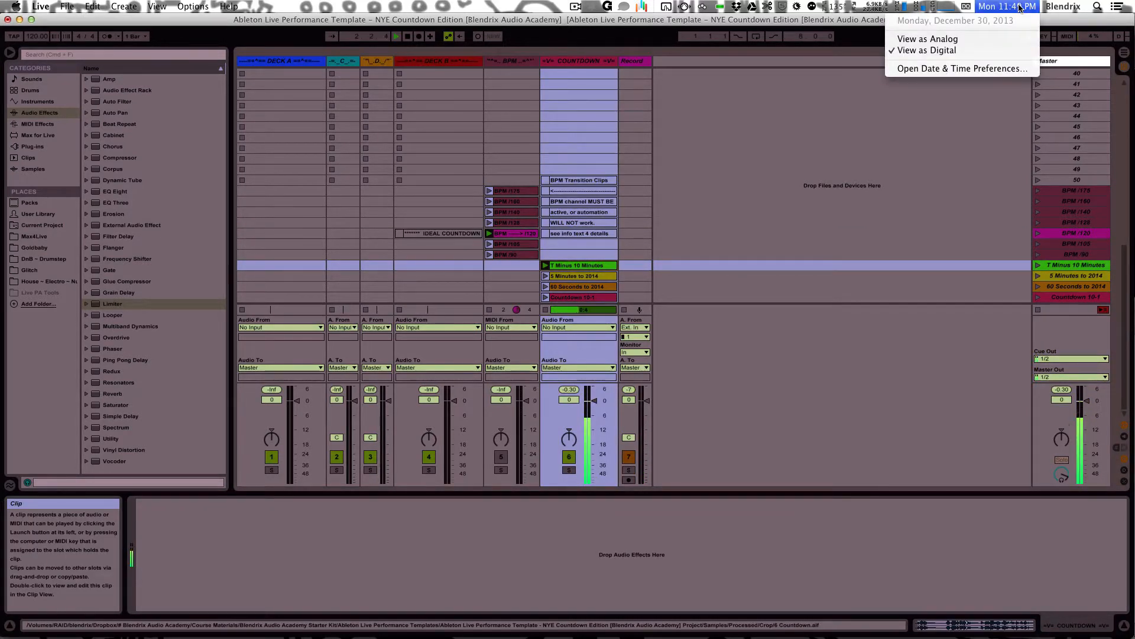
{"action": "left_click", "coordinate": [826, 276]}
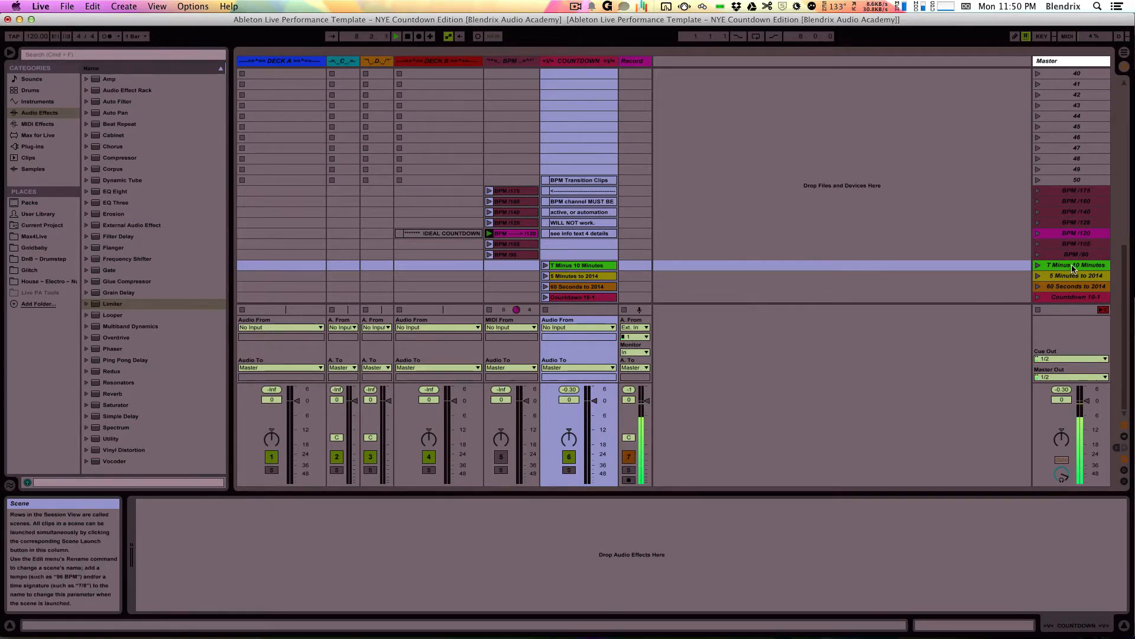
Step: Show the Master track's devices and list the scenes assigned in the NYE Countdown Scene Launcher again
{"action": "left_click", "coordinate": [1072, 331]}
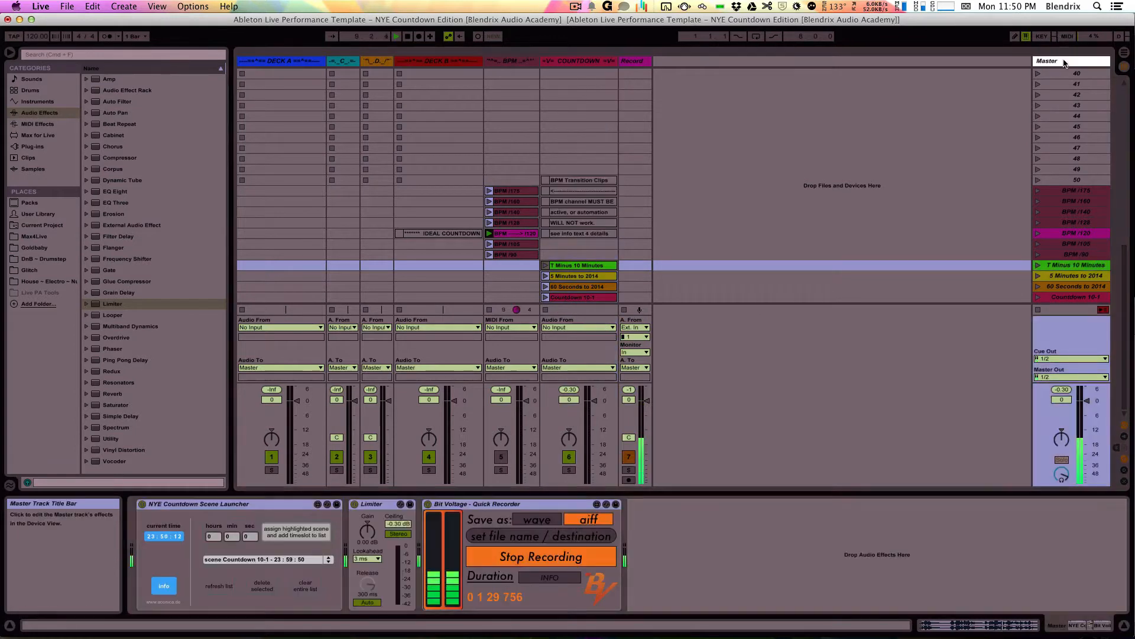
{"action": "left_click", "coordinate": [299, 560]}
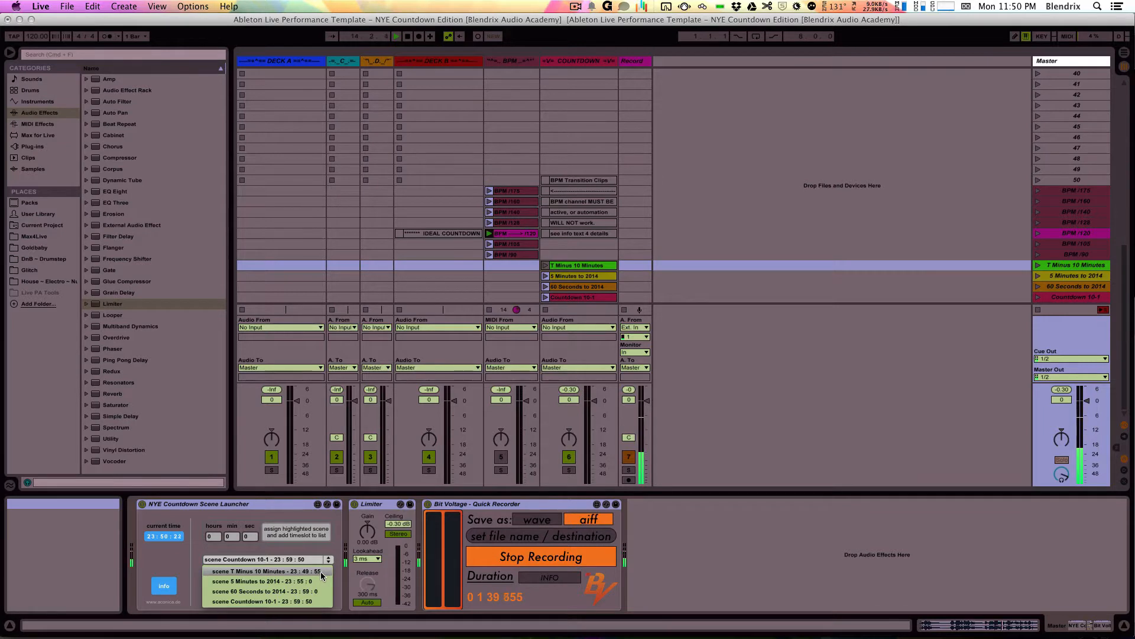
Step: View the sample of the T Minus 10 Minutes clip, then return to the Master track's devices
{"action": "left_click", "coordinate": [590, 266]}
{"action": "double_click", "coordinate": [590, 266]}
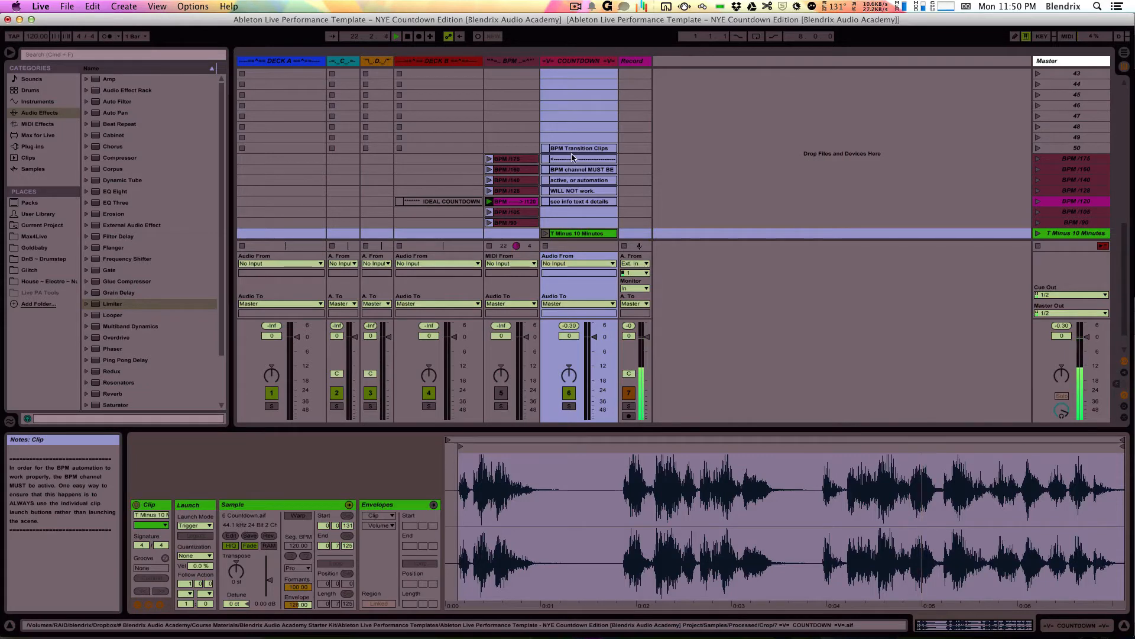
{"action": "scroll", "coordinate": [597, 185], "scroll_direction": "down", "scroll_amount": 3}
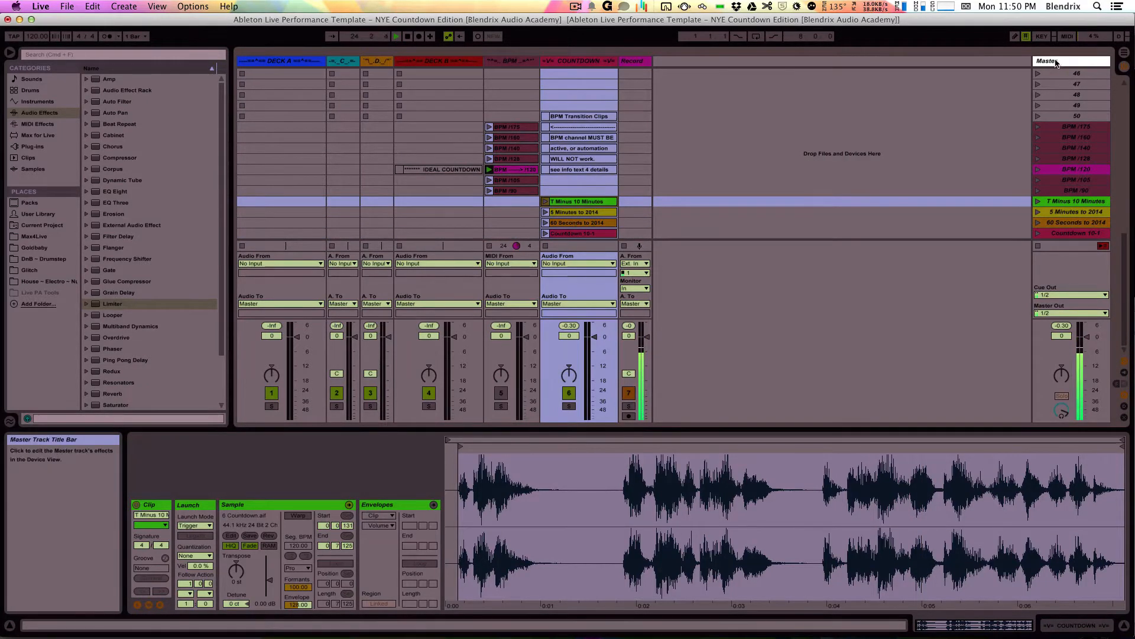
{"action": "left_click", "coordinate": [1071, 278]}
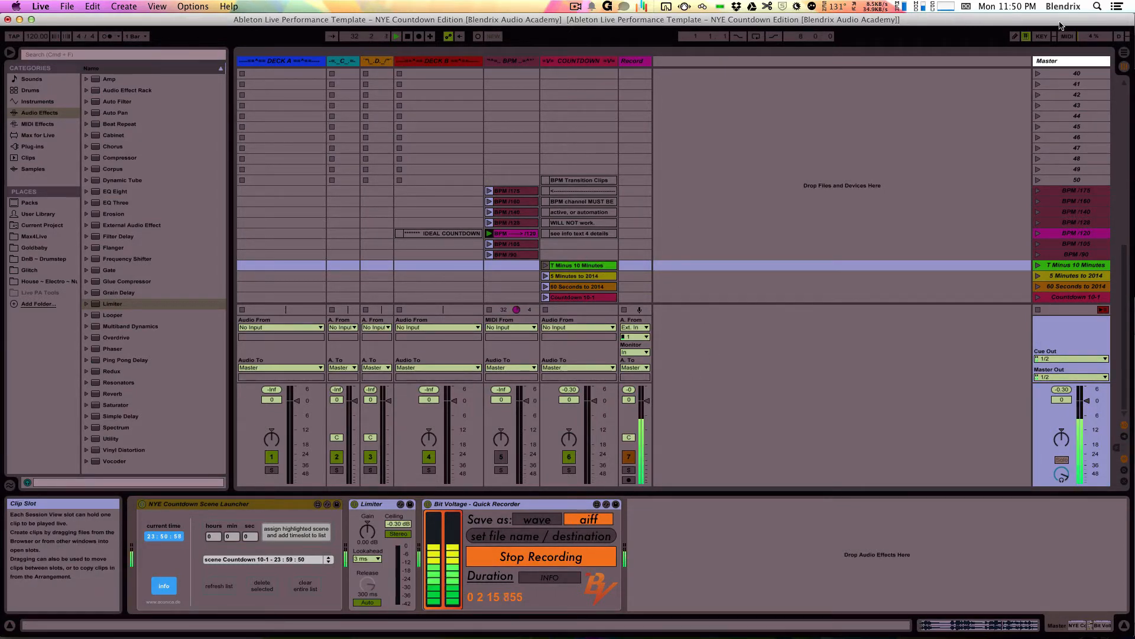
Step: Show the BPM track's Clip tempo device and stop the clip playing on that track
{"action": "left_click", "coordinate": [519, 64]}
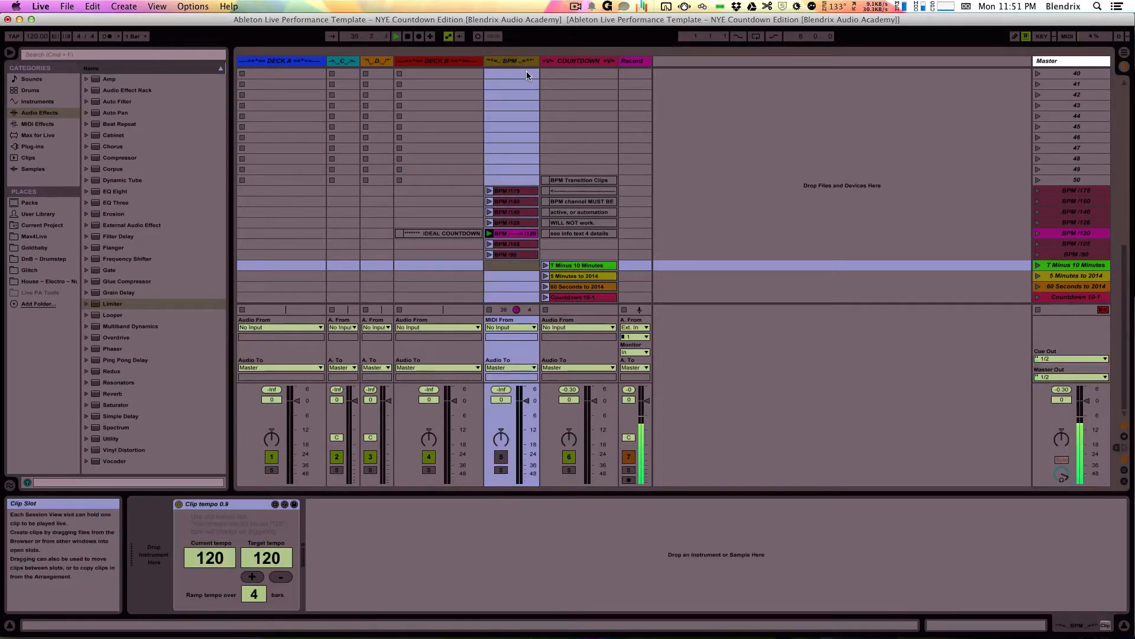
{"action": "mouse_move", "coordinate": [509, 215]}
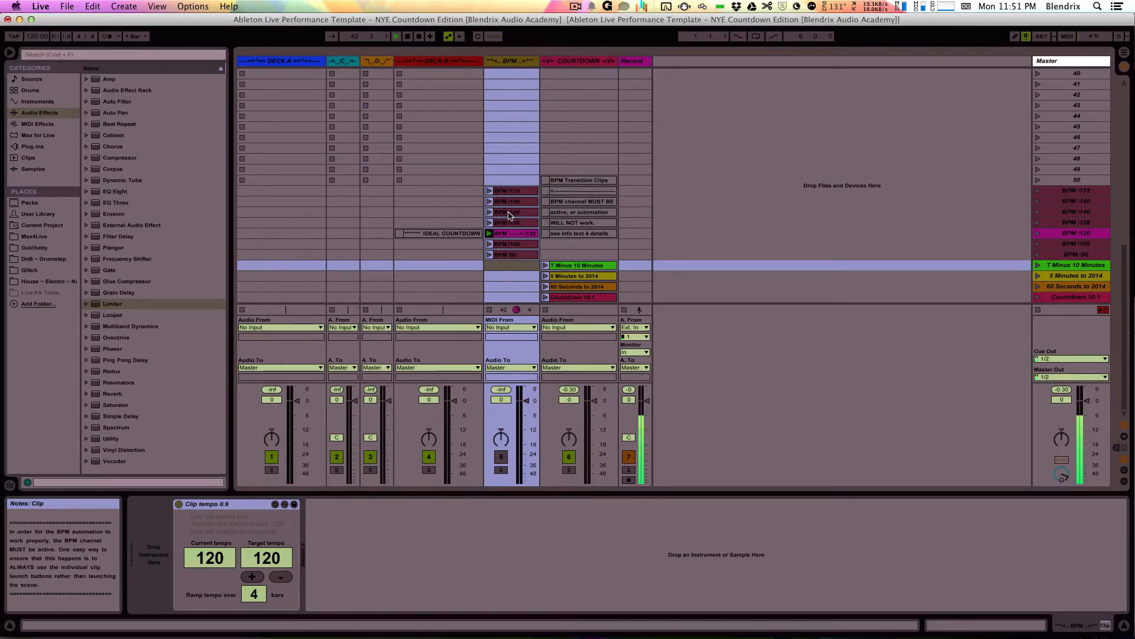
{"action": "left_click", "coordinate": [489, 309]}
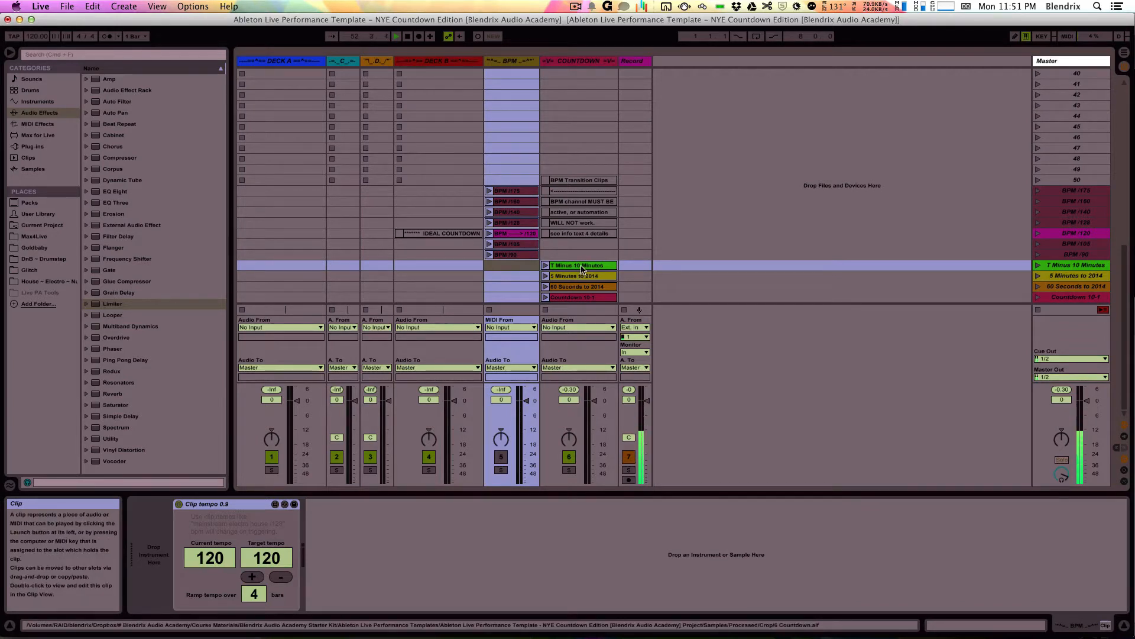
Step: Go through the tempo transition clips on the BPM track, comparing faster and slower ones with the ideal countdown clip, BPM /120
{"action": "left_click", "coordinate": [525, 234]}
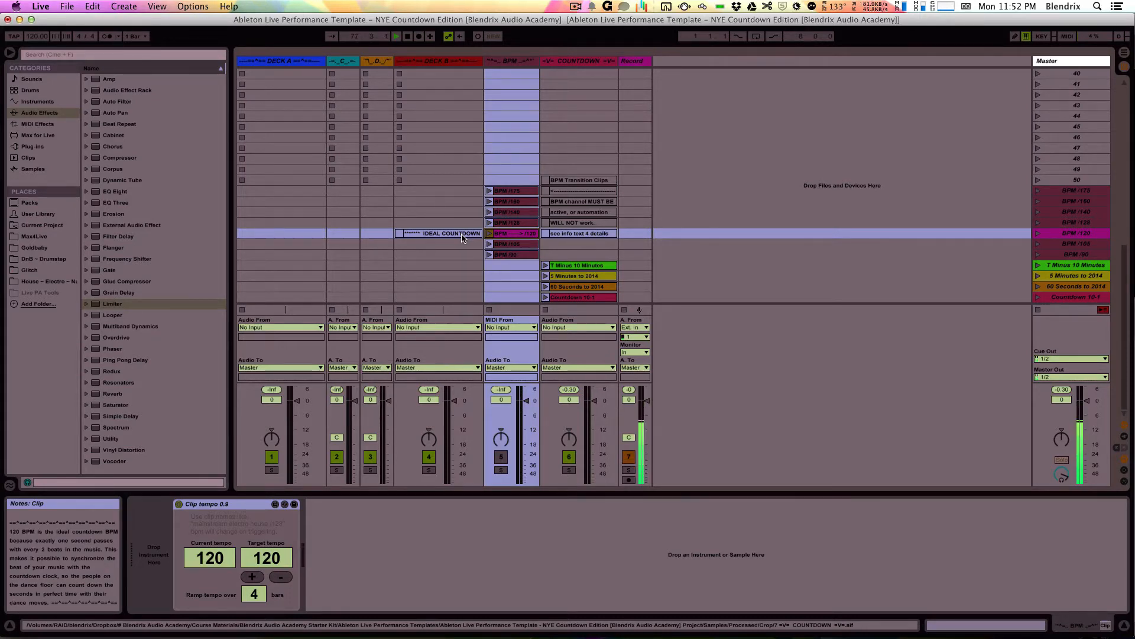
{"action": "left_click", "coordinate": [516, 192]}
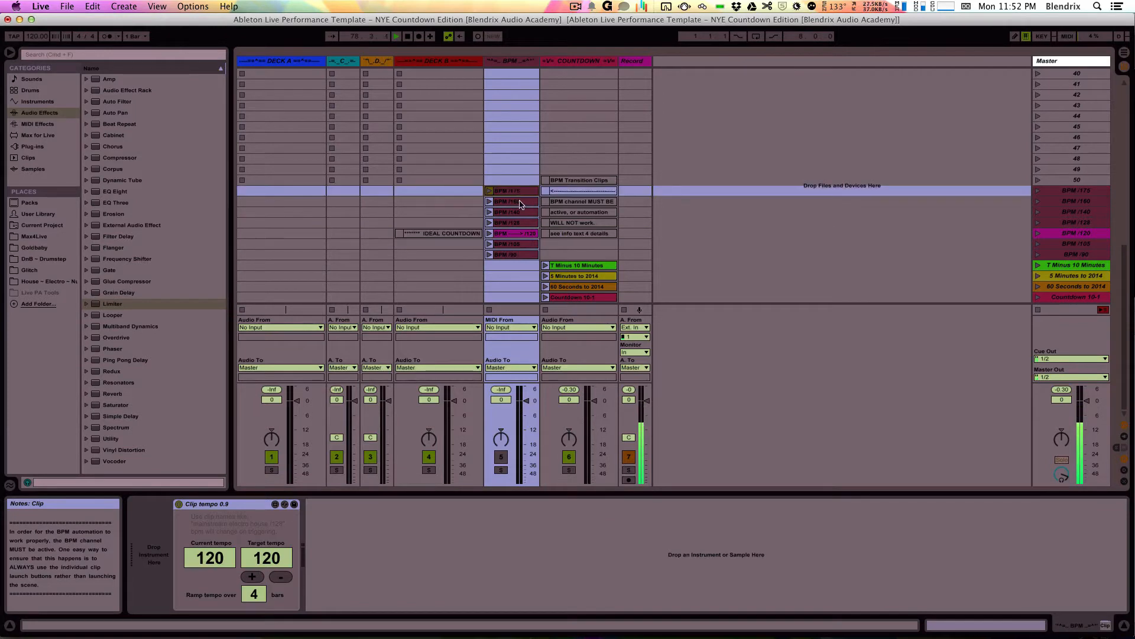
{"action": "left_click", "coordinate": [518, 201]}
{"action": "left_click", "coordinate": [520, 213]}
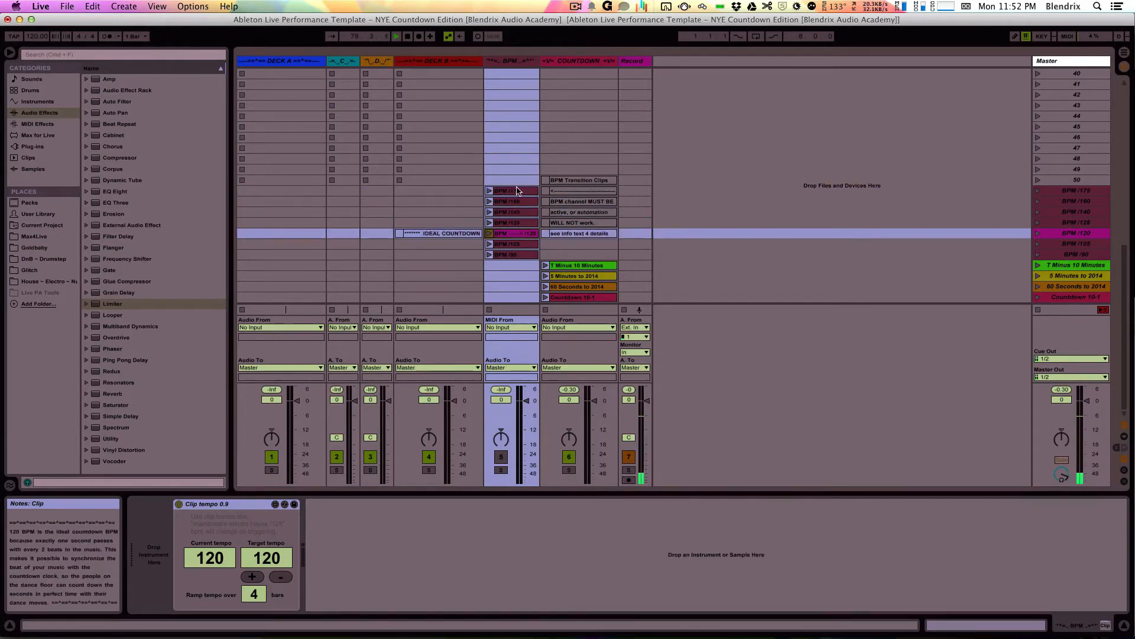
{"action": "left_click", "coordinate": [517, 192]}
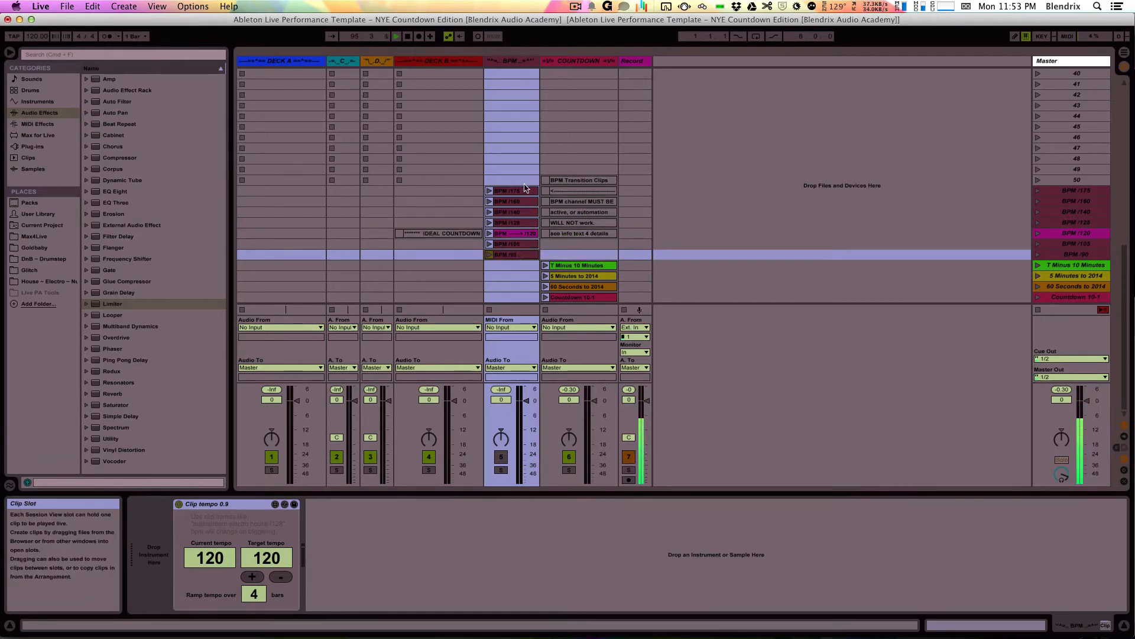
{"action": "left_click", "coordinate": [520, 247]}
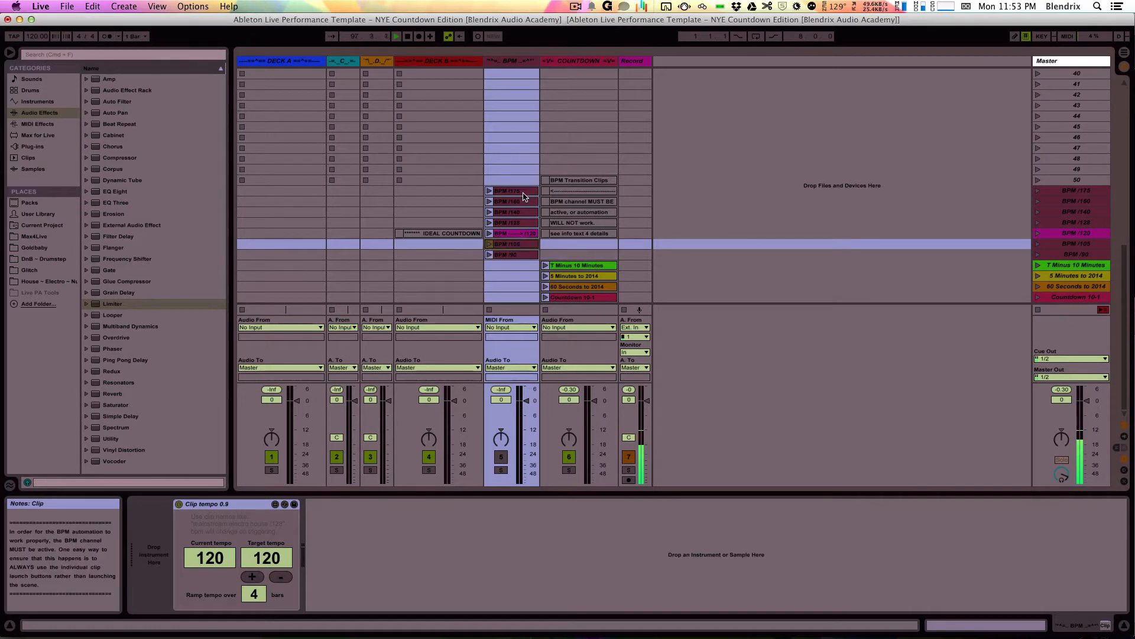
{"action": "left_click", "coordinate": [524, 190]}
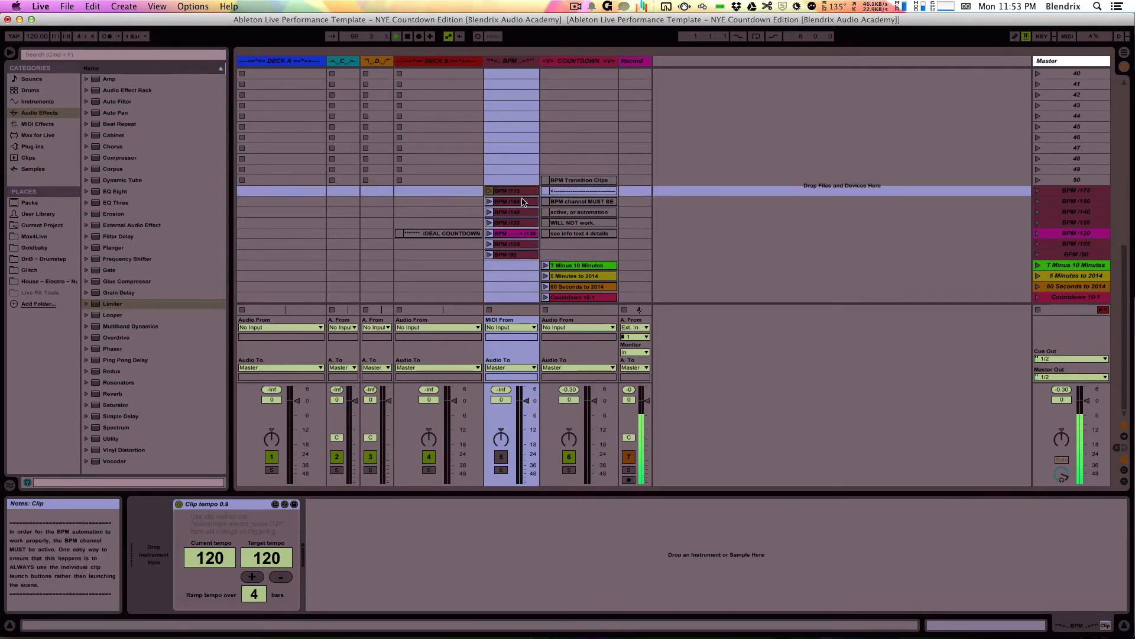
{"action": "left_click", "coordinate": [524, 233]}
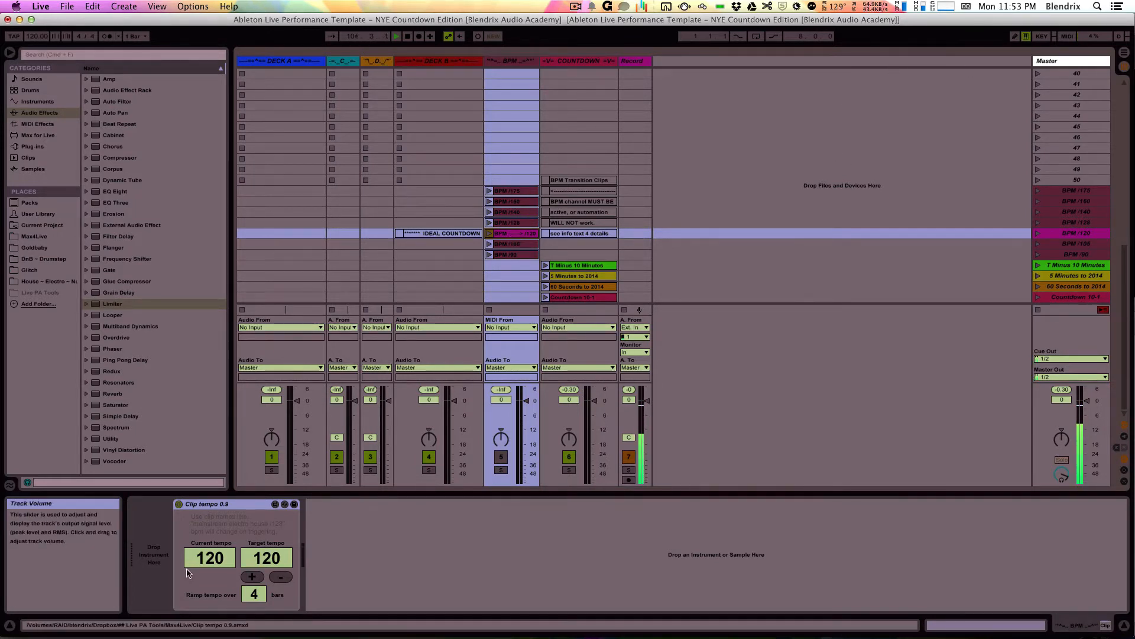
Step: Select the 5 Minutes to 2014 clip, then show the BPM track and select its Clip tempo device
{"action": "left_click", "coordinate": [569, 276]}
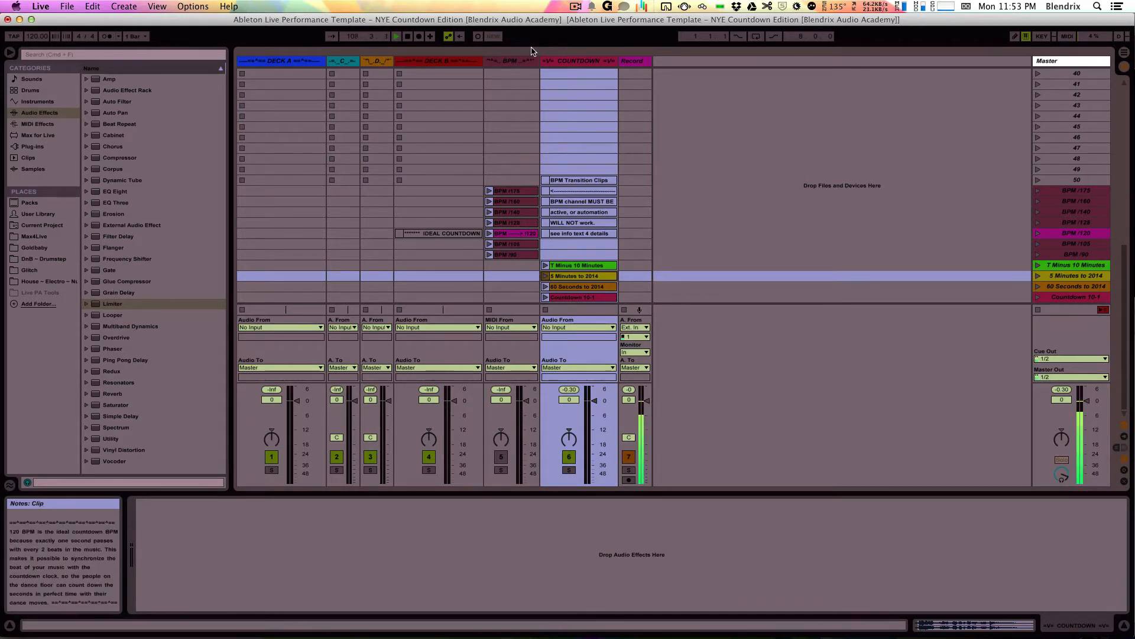
{"action": "left_click", "coordinate": [513, 62]}
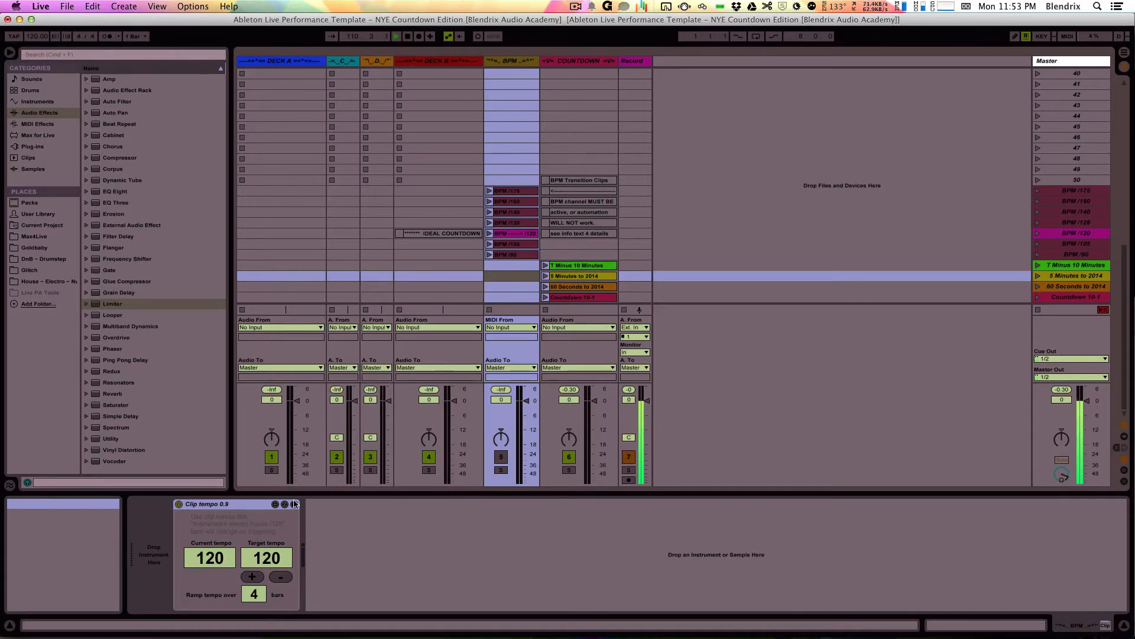
{"action": "left_click", "coordinate": [251, 505]}
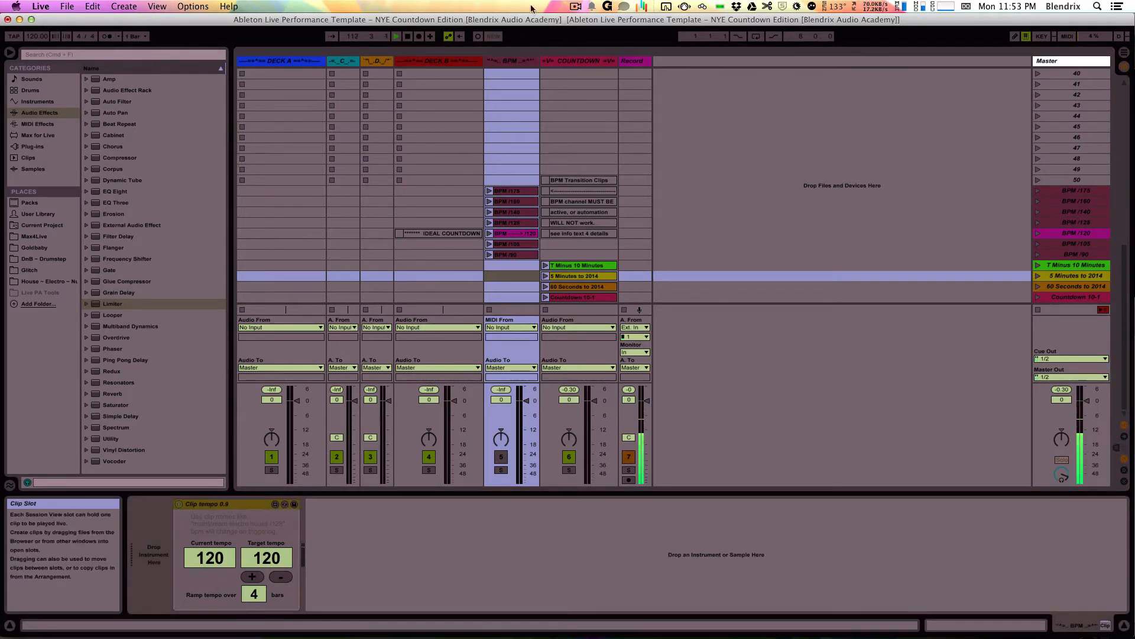
{"action": "left_click", "coordinate": [524, 60]}
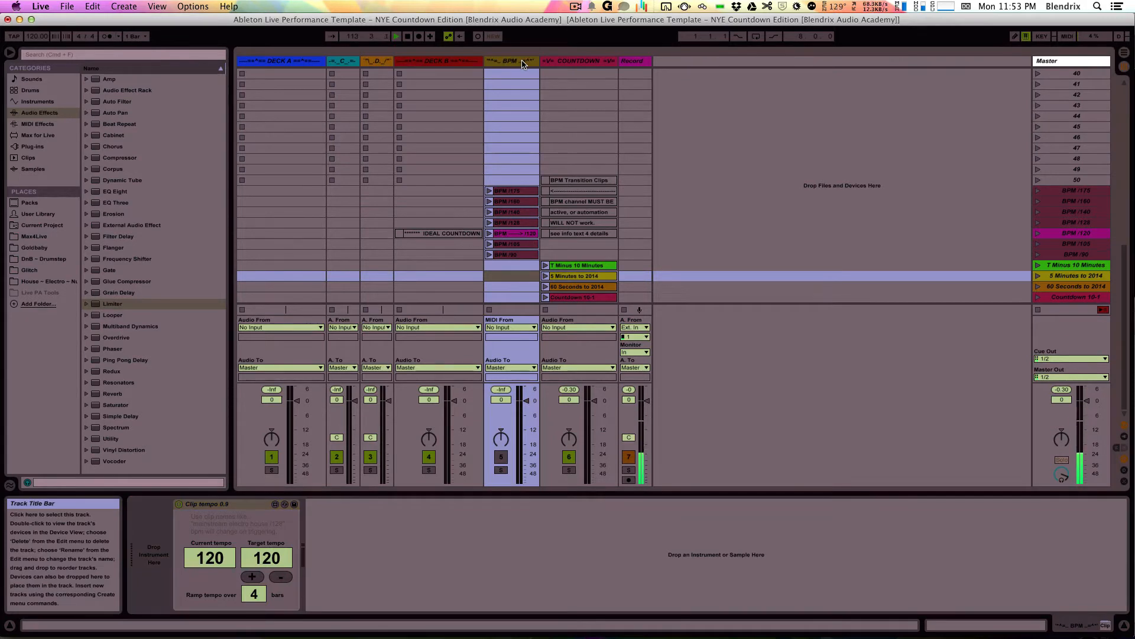
Step: Examine the device chains of the DECK B and DECK A tracks for the Clip tempo device
{"action": "left_click", "coordinate": [407, 62]}
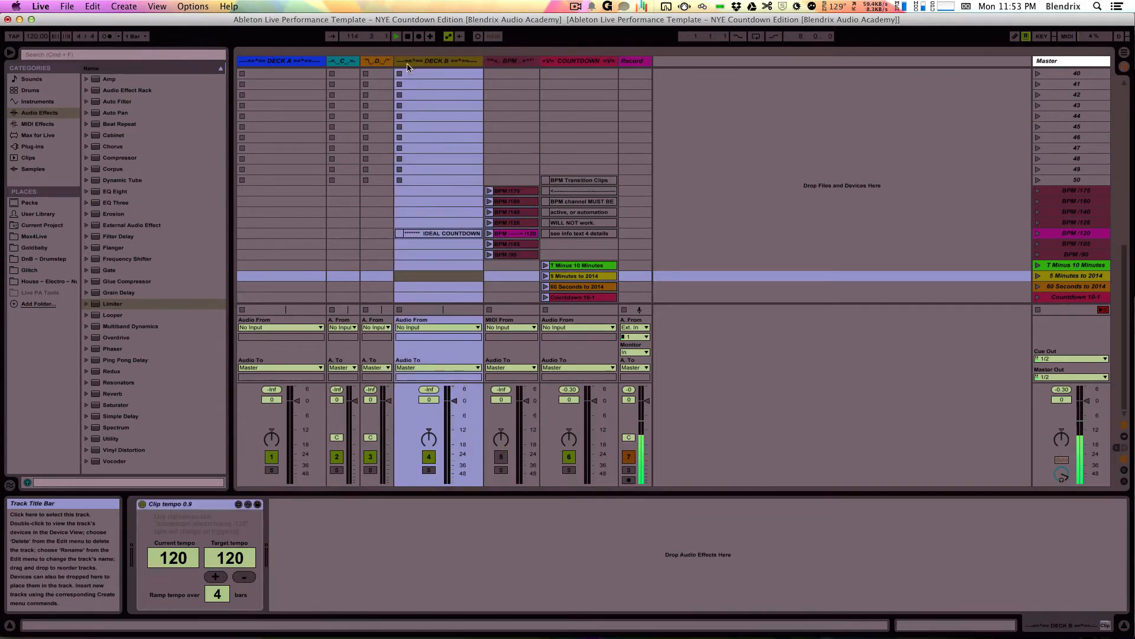
{"action": "key", "text": "Left"}
{"action": "key", "text": "Left"}
{"action": "key", "text": "Left"}
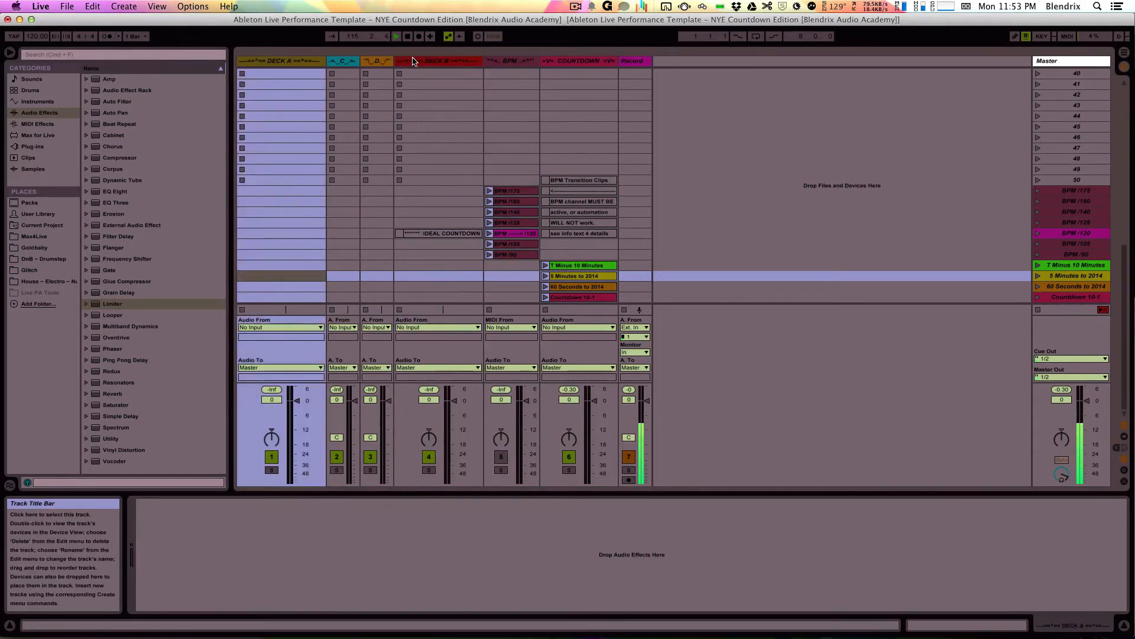
{"action": "left_click", "coordinate": [421, 63]}
{"action": "left_click", "coordinate": [306, 64]}
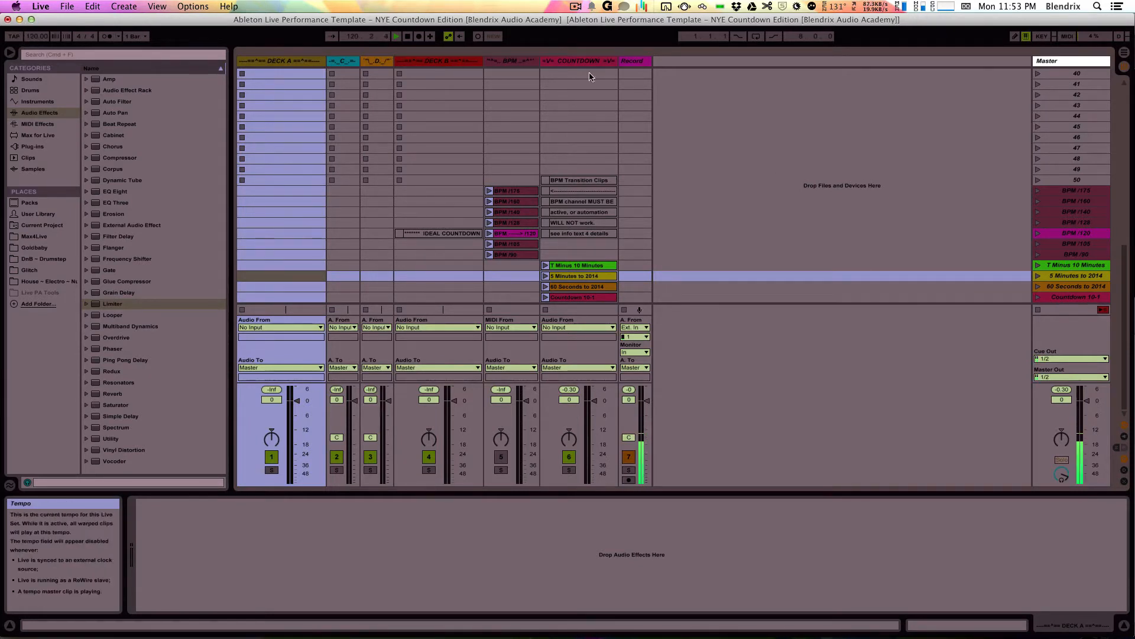
Step: Launch the BPM /140 scene and watch the tempo ramp on the BPM track's Clip tempo device
{"action": "left_click", "coordinate": [1040, 211]}
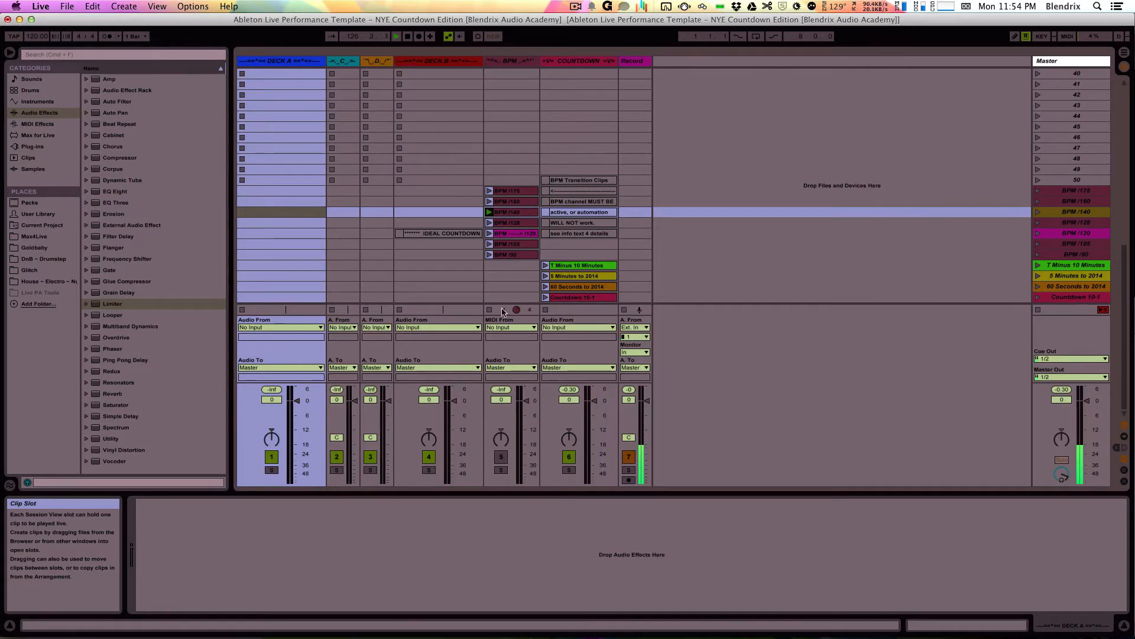
{"action": "left_click", "coordinate": [503, 171]}
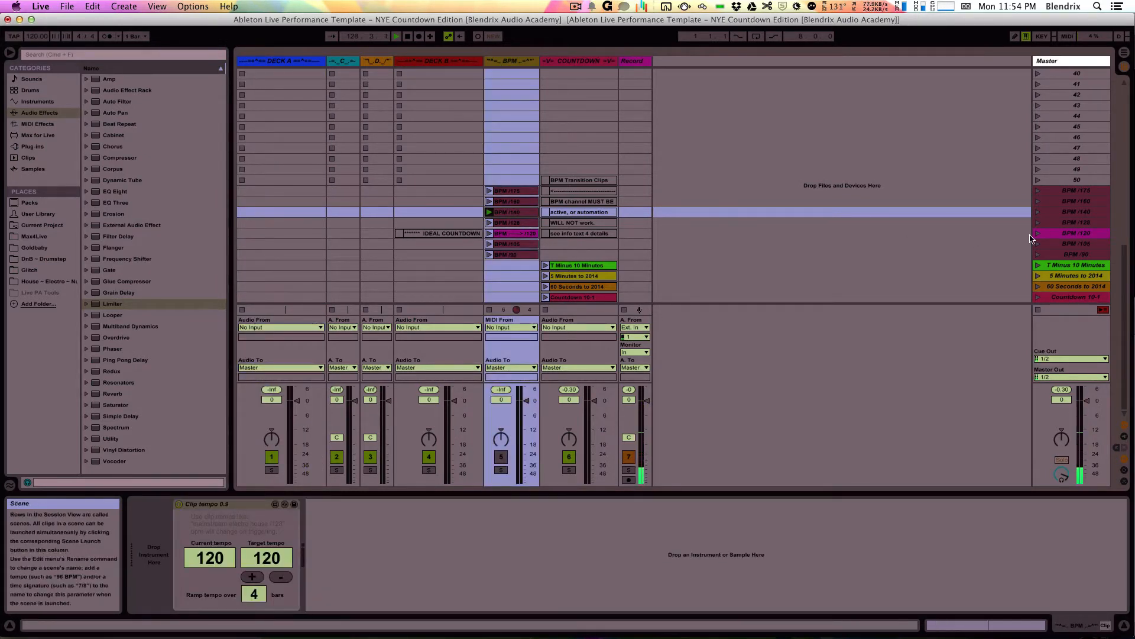
{"action": "mouse_move", "coordinate": [488, 222]}
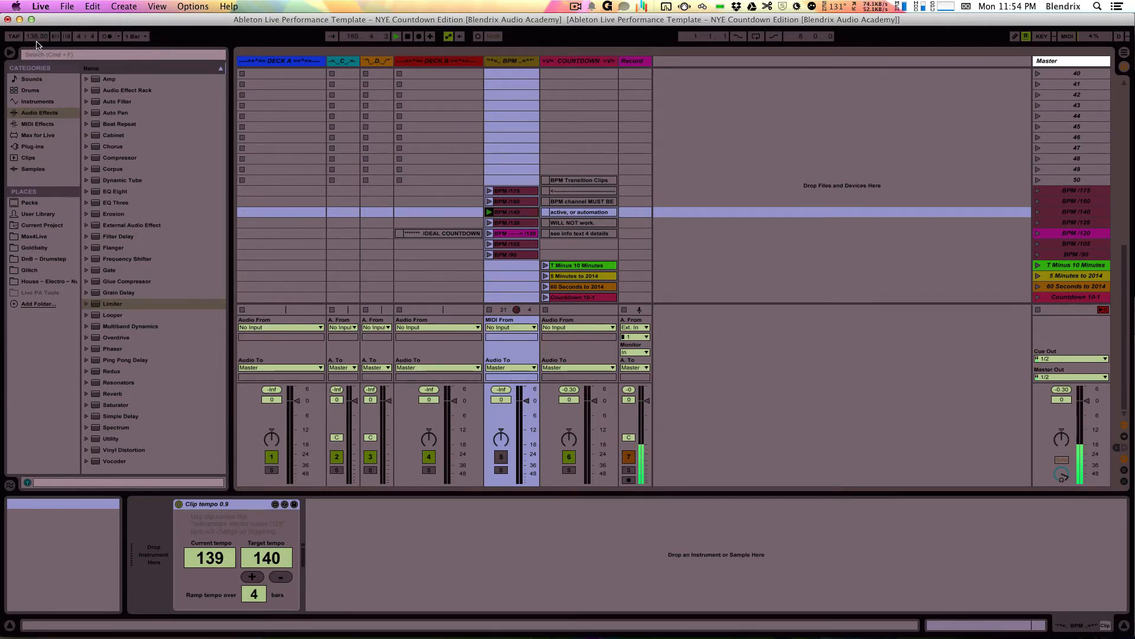
{"action": "mouse_move", "coordinate": [37, 44]}
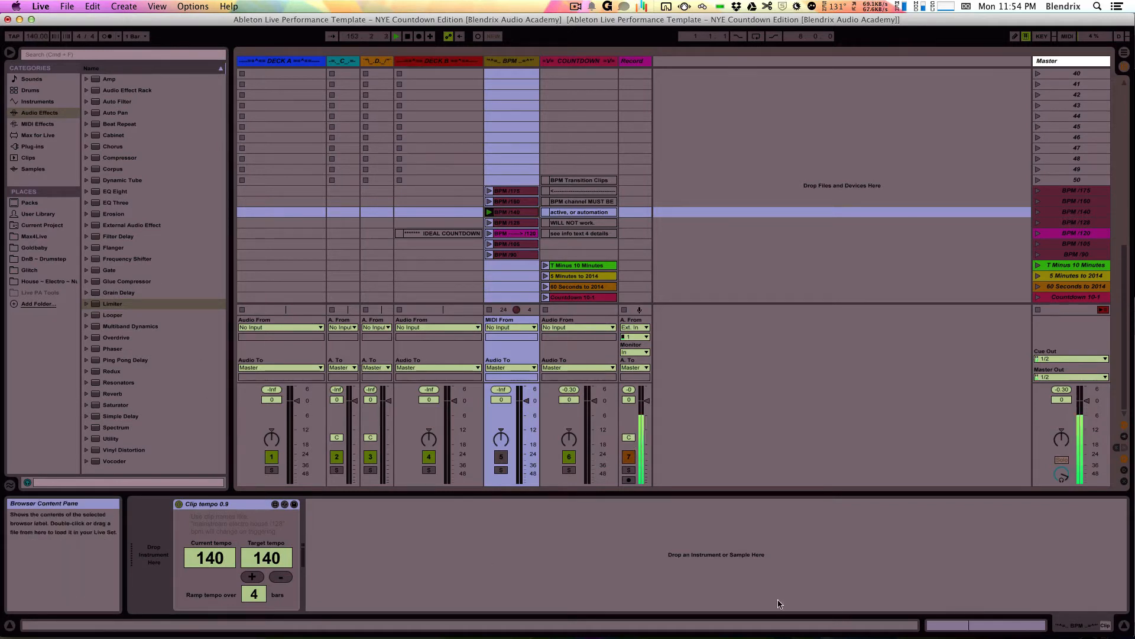
Step: Show the device chain of the COUNTDOWN track
{"action": "left_click", "coordinate": [585, 65]}
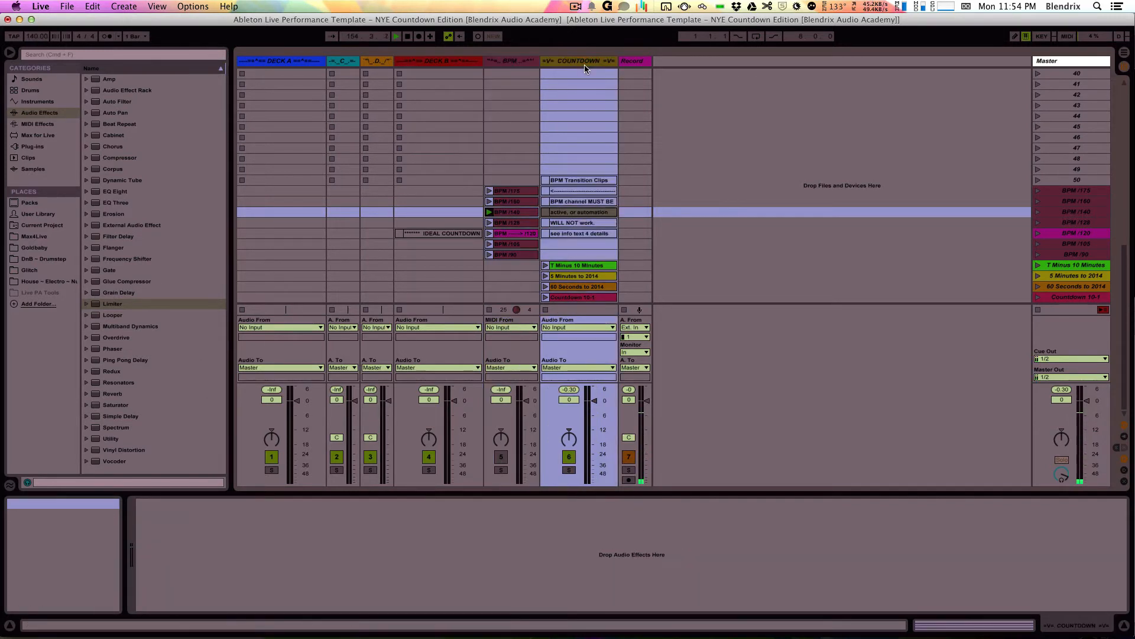
Step: Show the Master track's devices and review the scheduled scenes listed in the NYE Countdown Scene Launcher
{"action": "left_click", "coordinate": [1076, 66]}
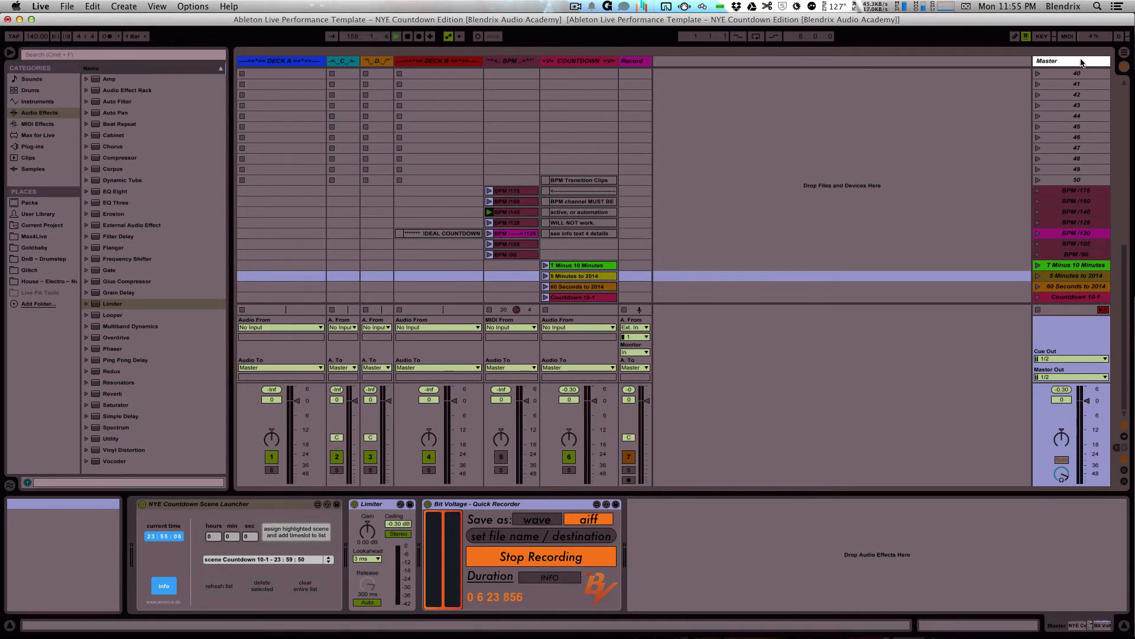
{"action": "left_click", "coordinate": [284, 536]}
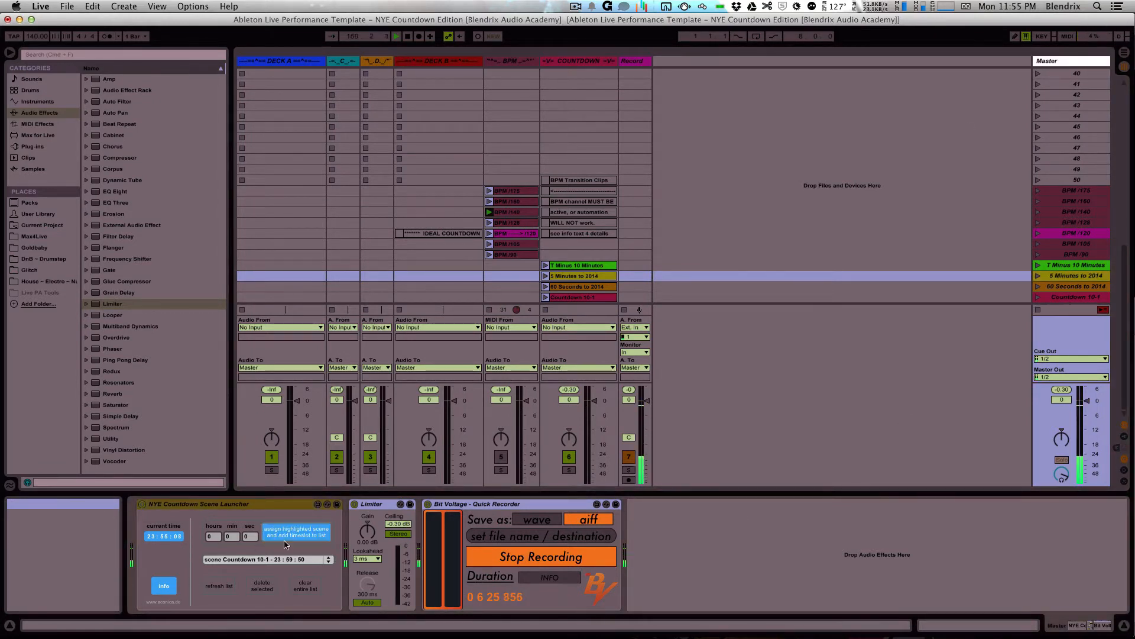
{"action": "left_click", "coordinate": [284, 560]}
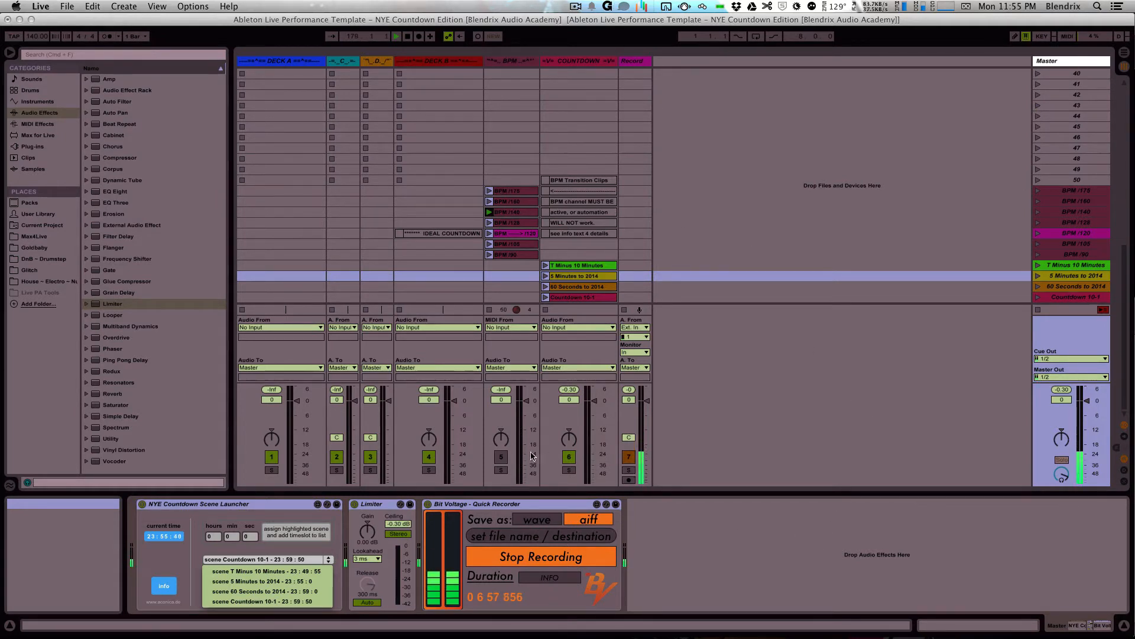
{"action": "left_click", "coordinate": [231, 509]}
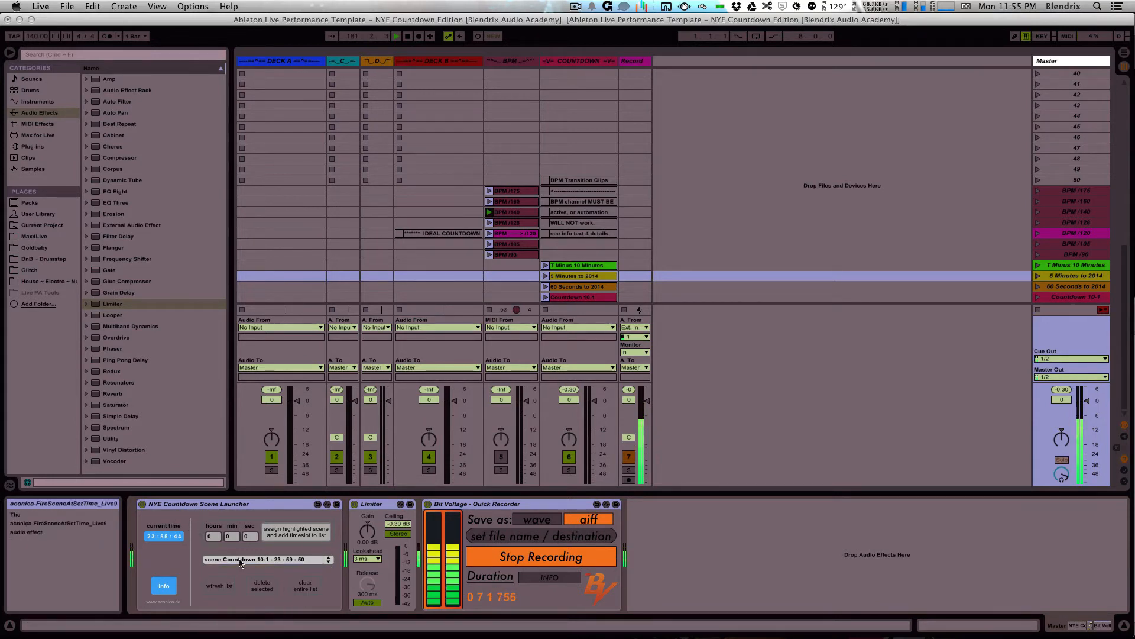
Step: Fold the NYE Countdown Scene Launcher, place an unfolded copy after the Quick Recorder and clear the copy's entire scene list
{"action": "left_click", "coordinate": [238, 506]}
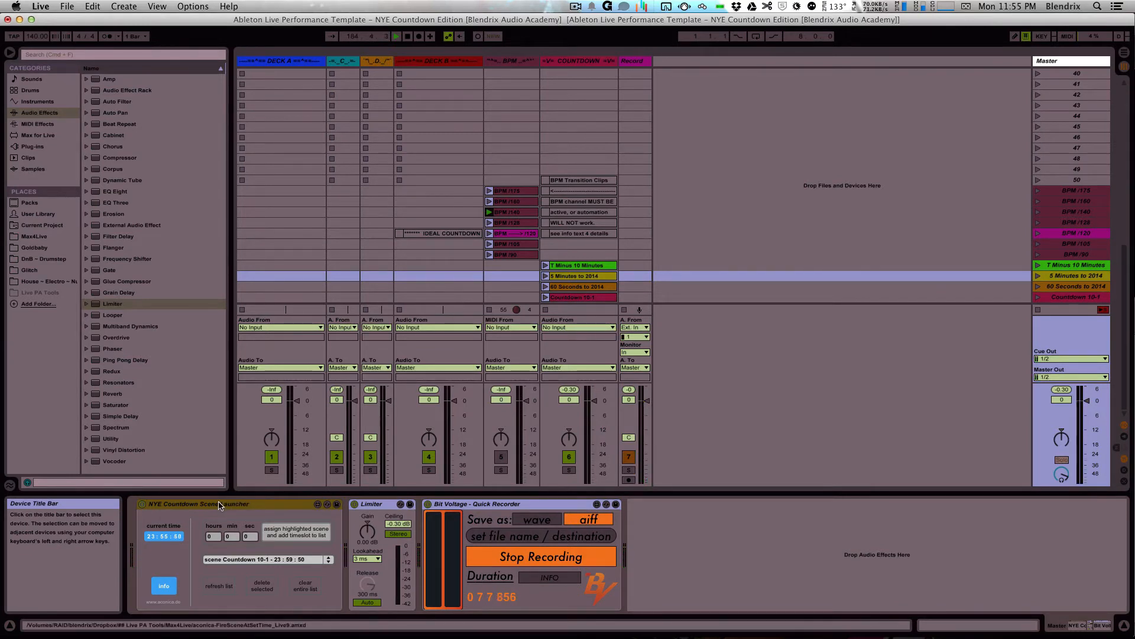
{"action": "double_click", "coordinate": [219, 504]}
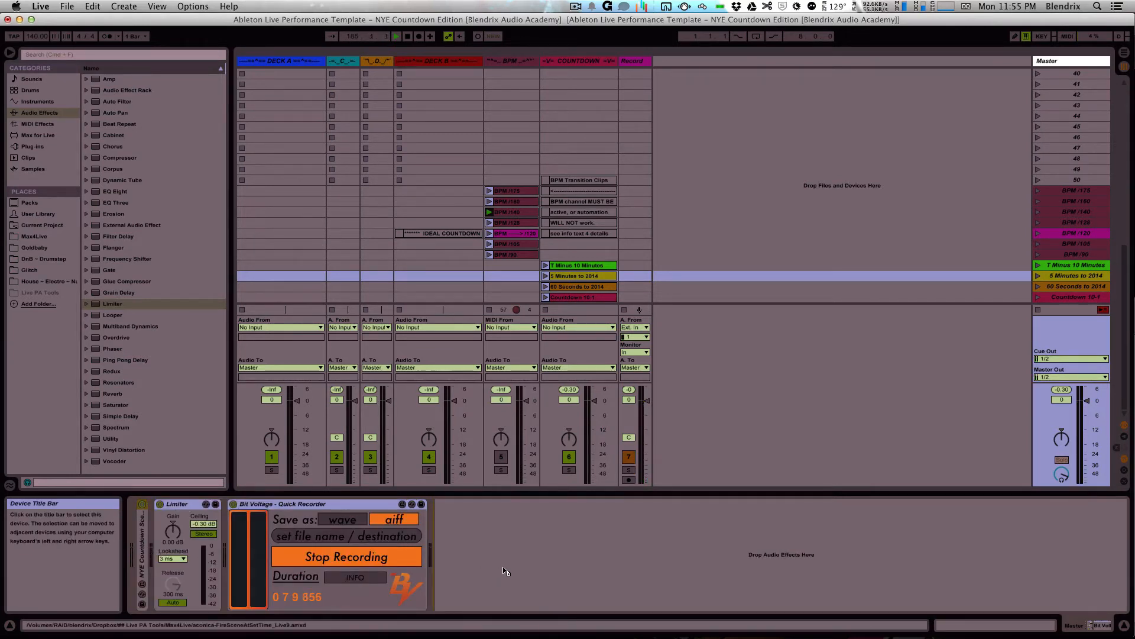
{"action": "left_click_drag", "start_coordinate": [502, 570], "coordinate": [503, 569]}
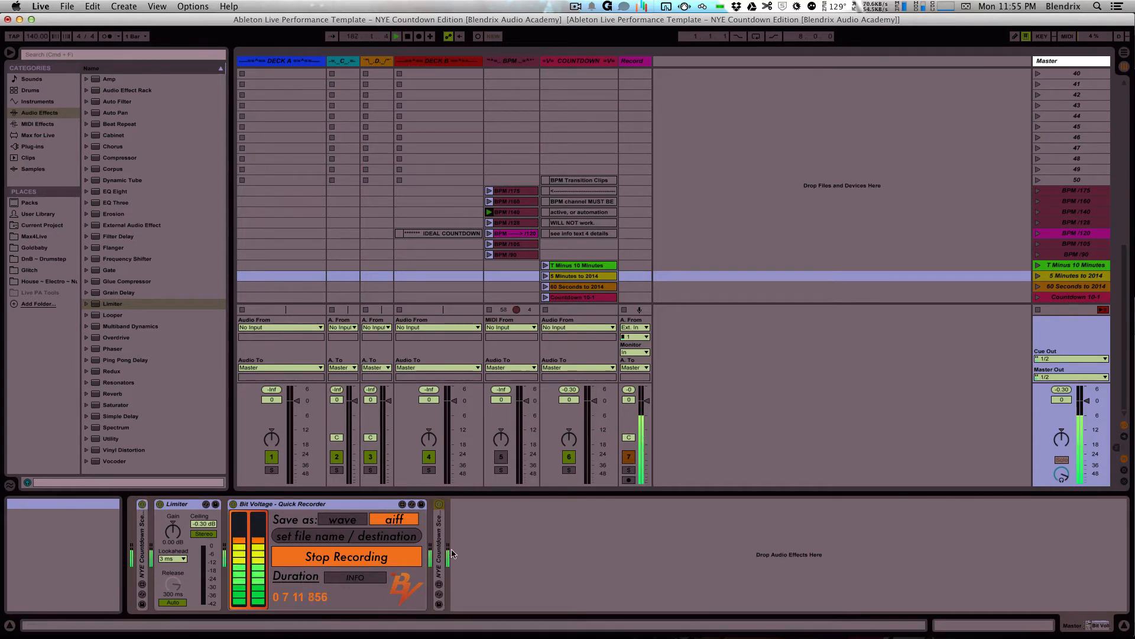
{"action": "double_click", "coordinate": [439, 544]}
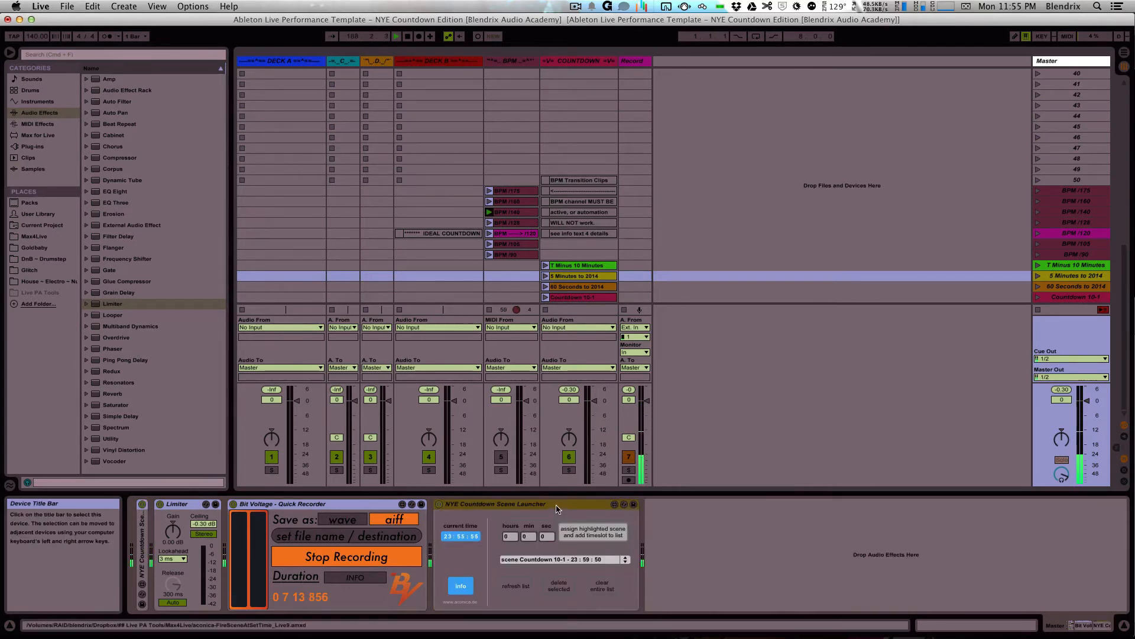
{"action": "left_click", "coordinate": [556, 584]}
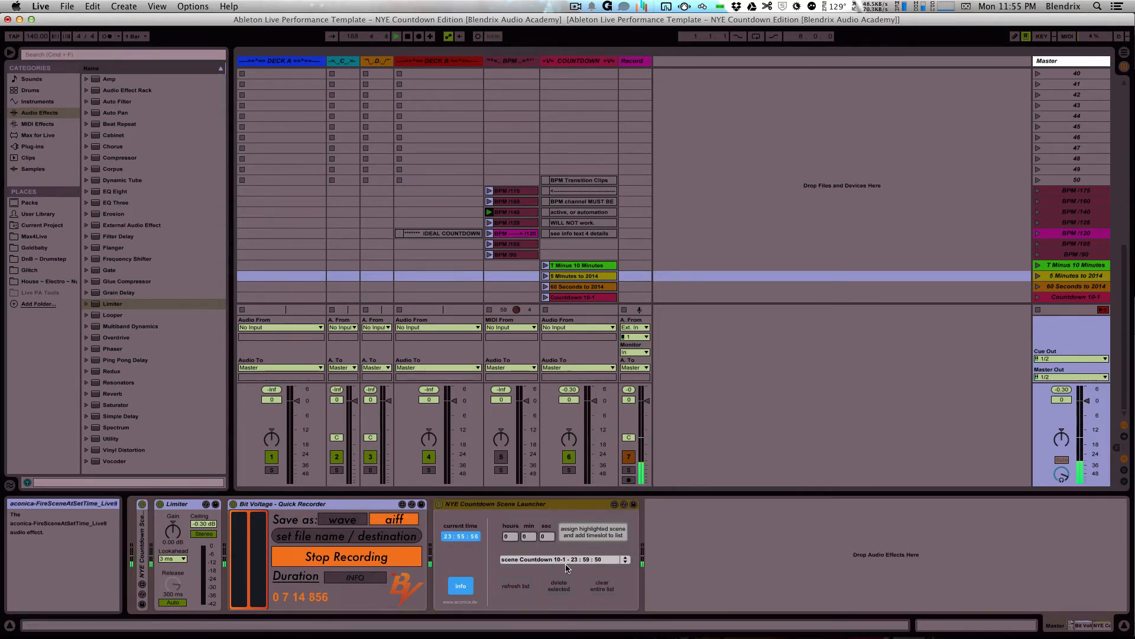
{"action": "left_click", "coordinate": [607, 587]}
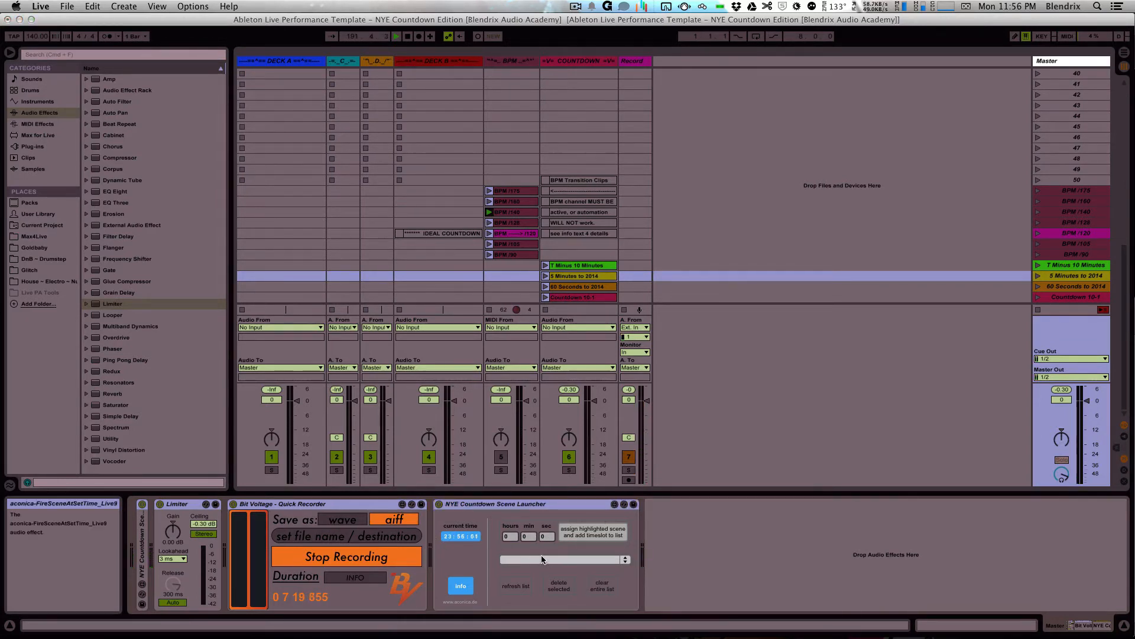
Step: Set the copied launcher's launch time to 12 hours, 24 minutes and 39 seconds
{"action": "left_click", "coordinate": [514, 536]}
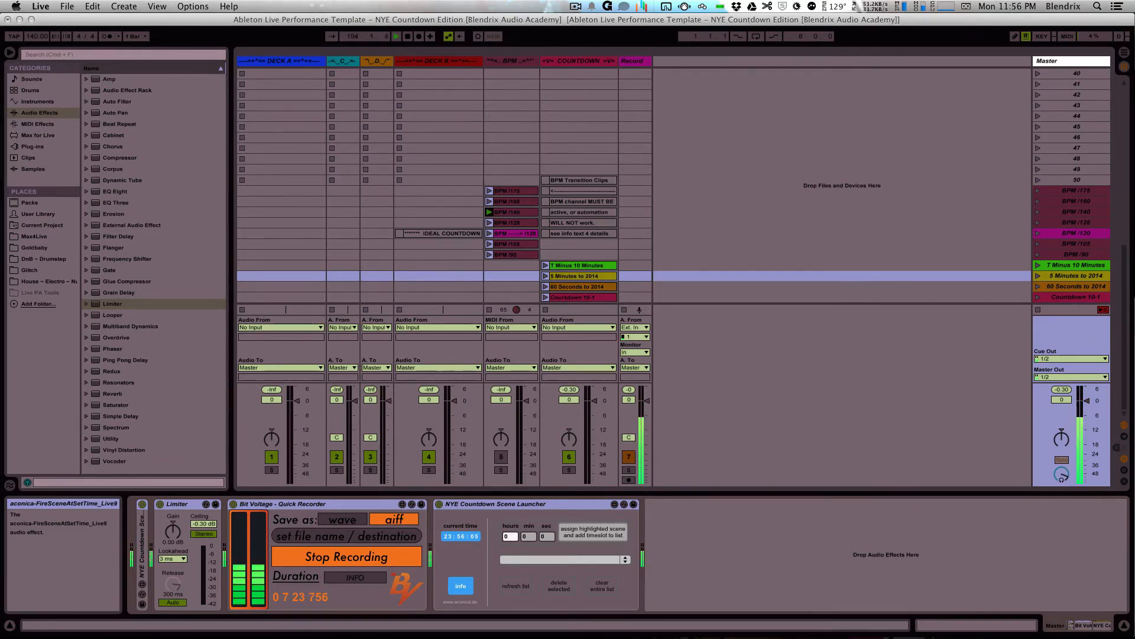
{"action": "type", "text": "12"}
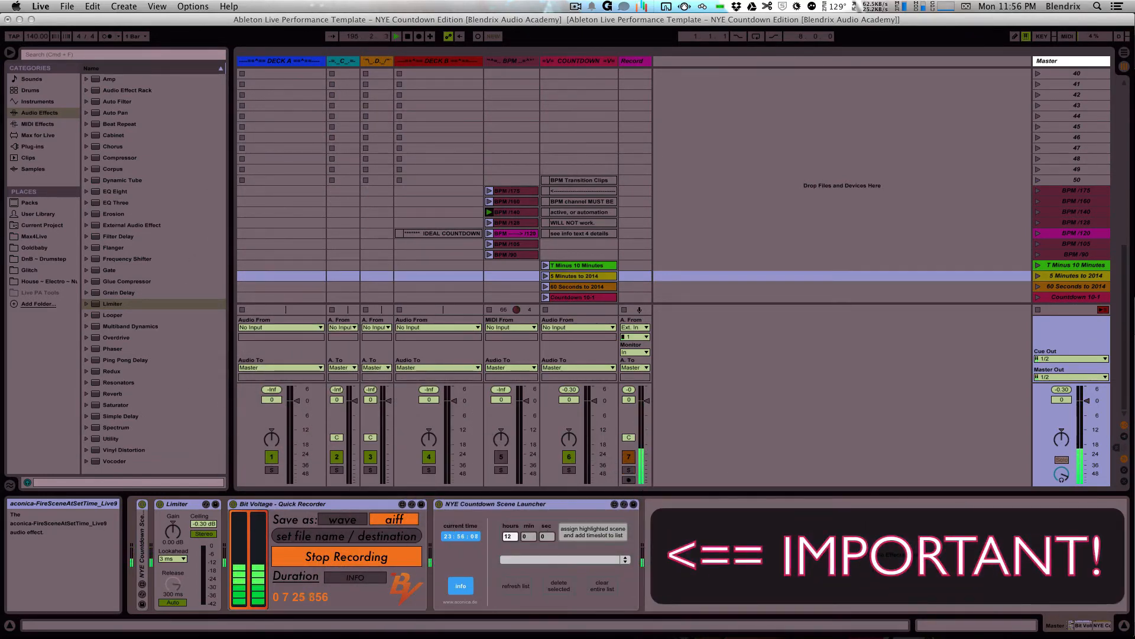
{"action": "key", "text": "Return"}
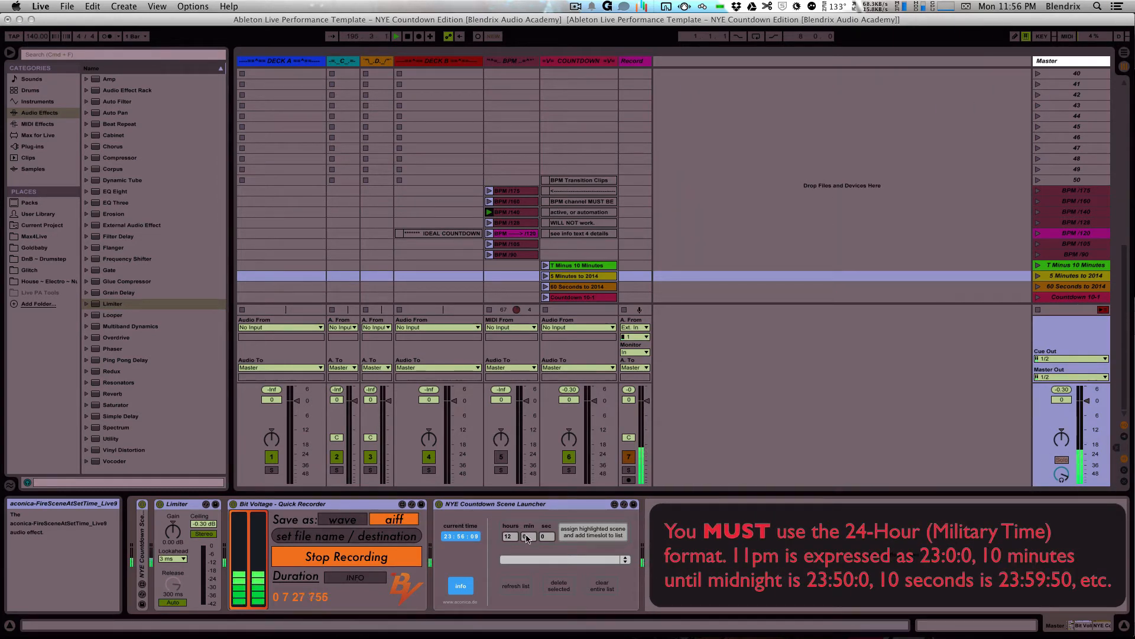
{"action": "left_click", "coordinate": [527, 537]}
{"action": "type", "text": "24"}
{"action": "key", "text": "Return"}
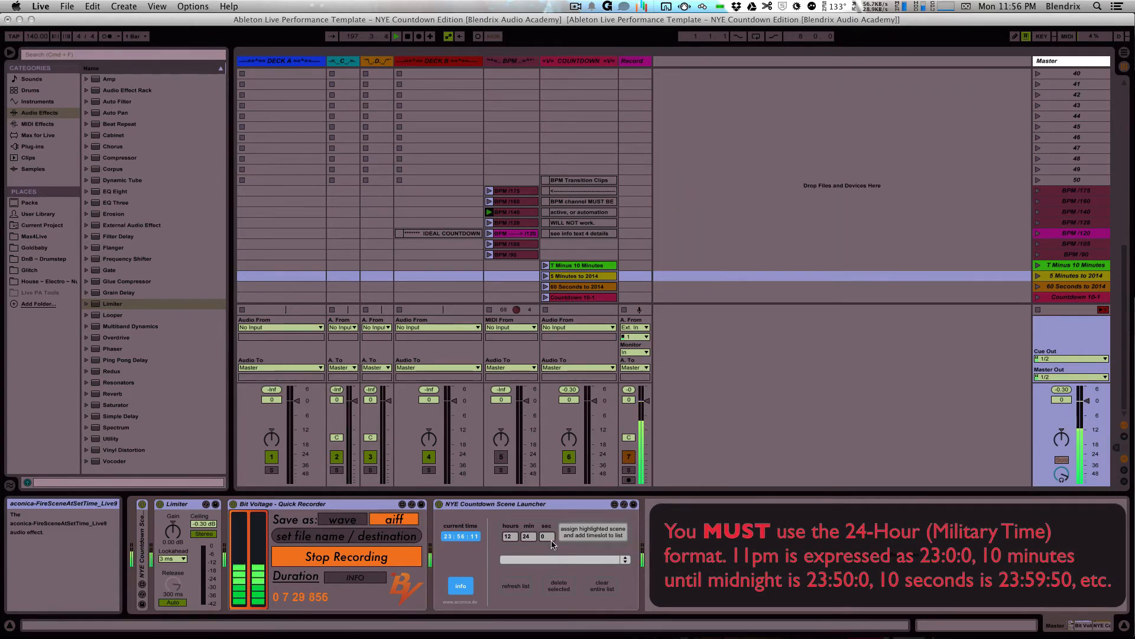
{"action": "left_click", "coordinate": [548, 537]}
{"action": "type", "text": "59"}
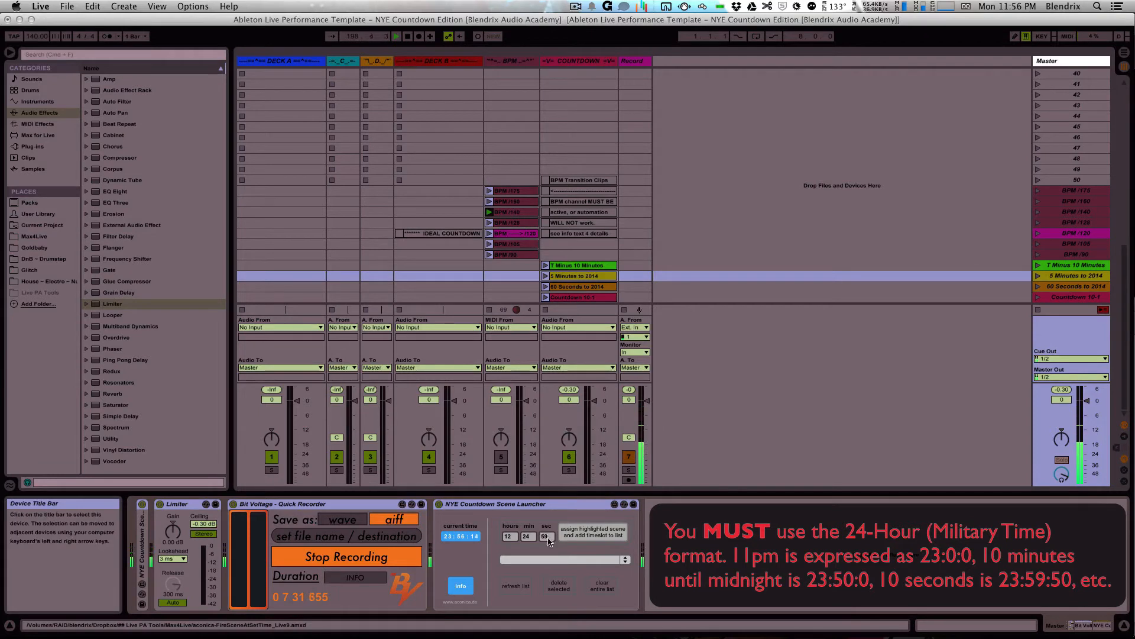
{"action": "left_click_drag", "start_coordinate": [548, 537], "coordinate": [549, 543]}
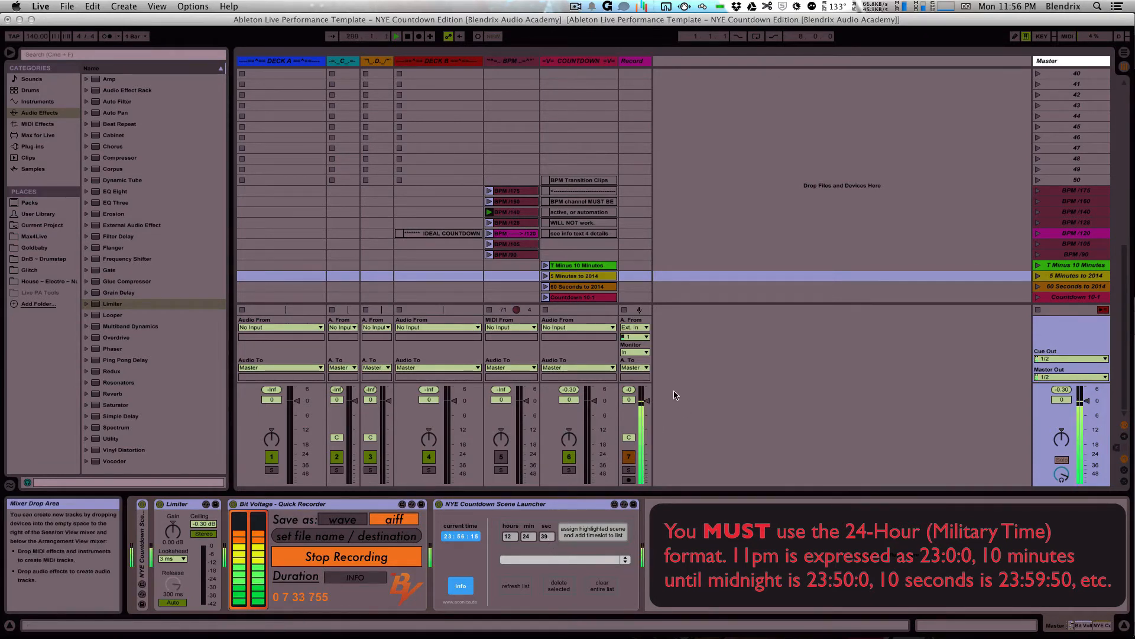
Step: Assign scene 45 to the 12:24:39 timeslot and check its entry in the launcher's list
{"action": "left_click", "coordinate": [1062, 127]}
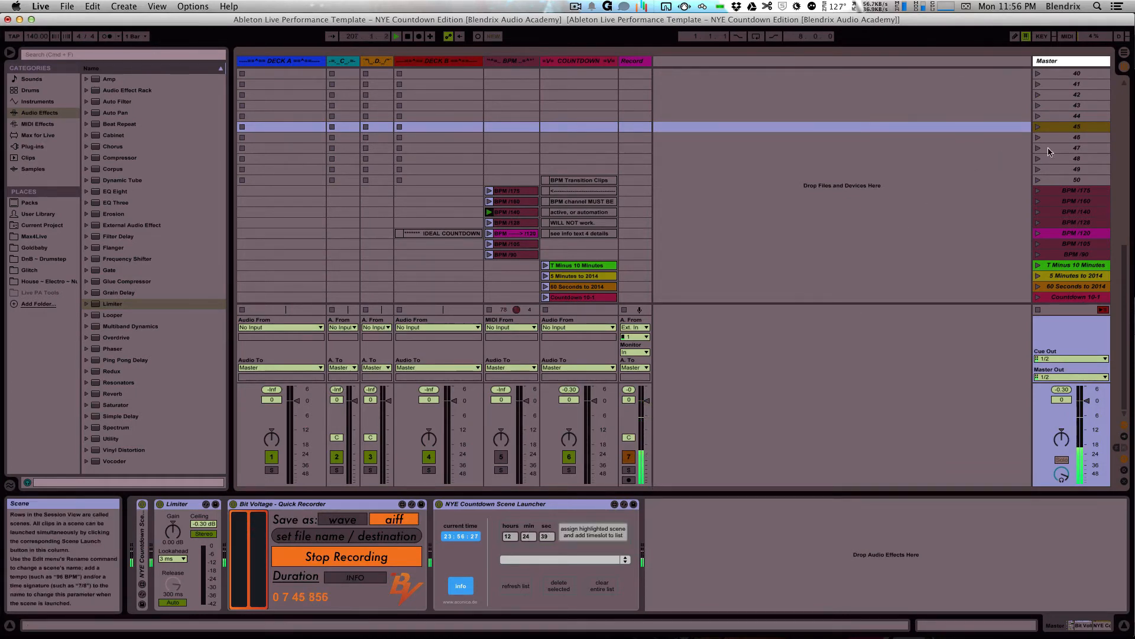
{"action": "left_click", "coordinate": [577, 531]}
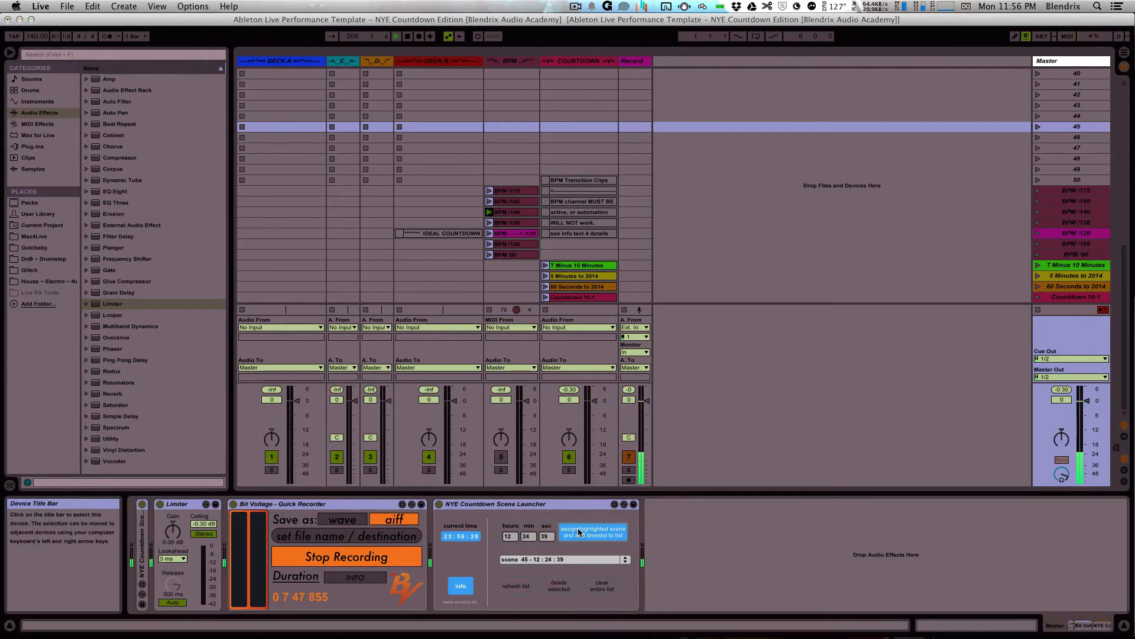
{"action": "left_click", "coordinate": [556, 559]}
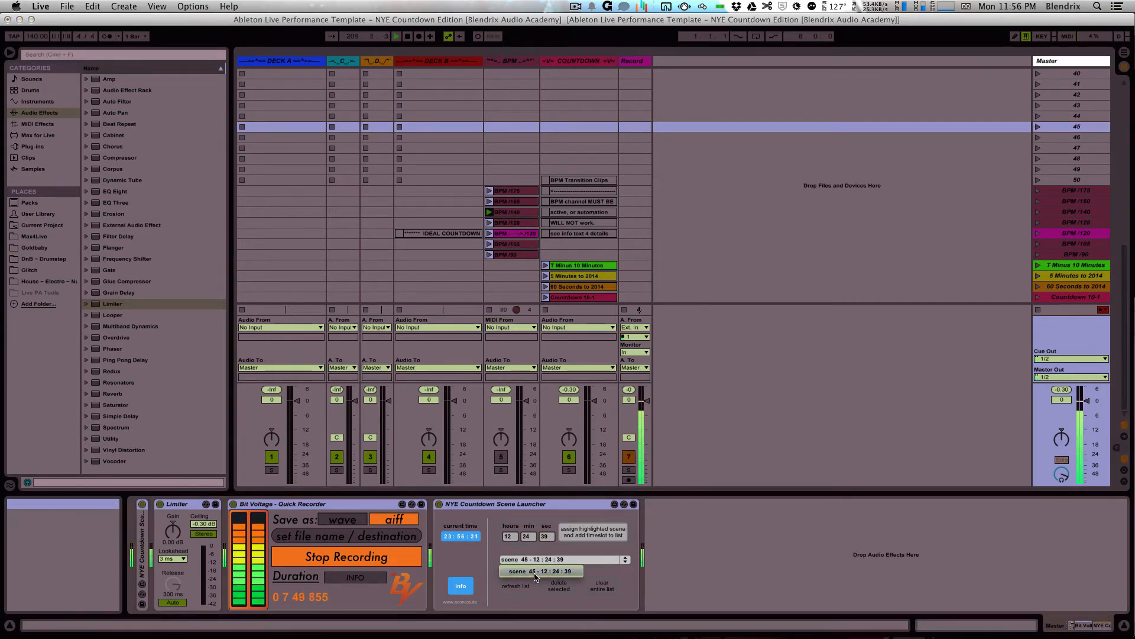
{"action": "left_click", "coordinate": [567, 574]}
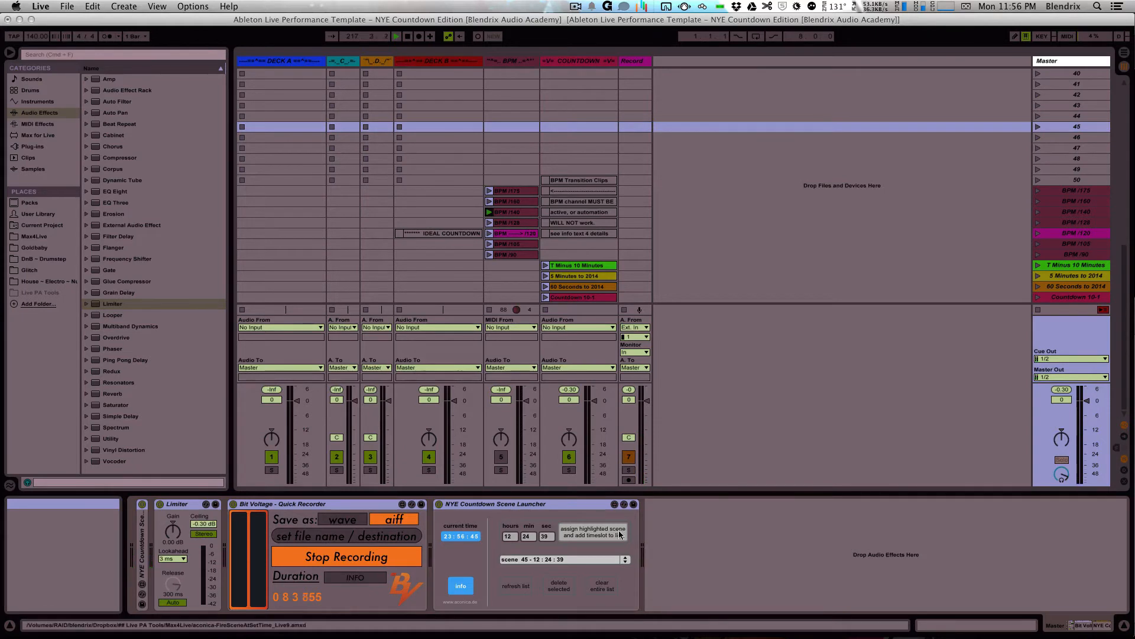
Step: Refresh the copied launcher's list and try to delete the selected scene 45 entry
{"action": "left_click", "coordinate": [523, 589]}
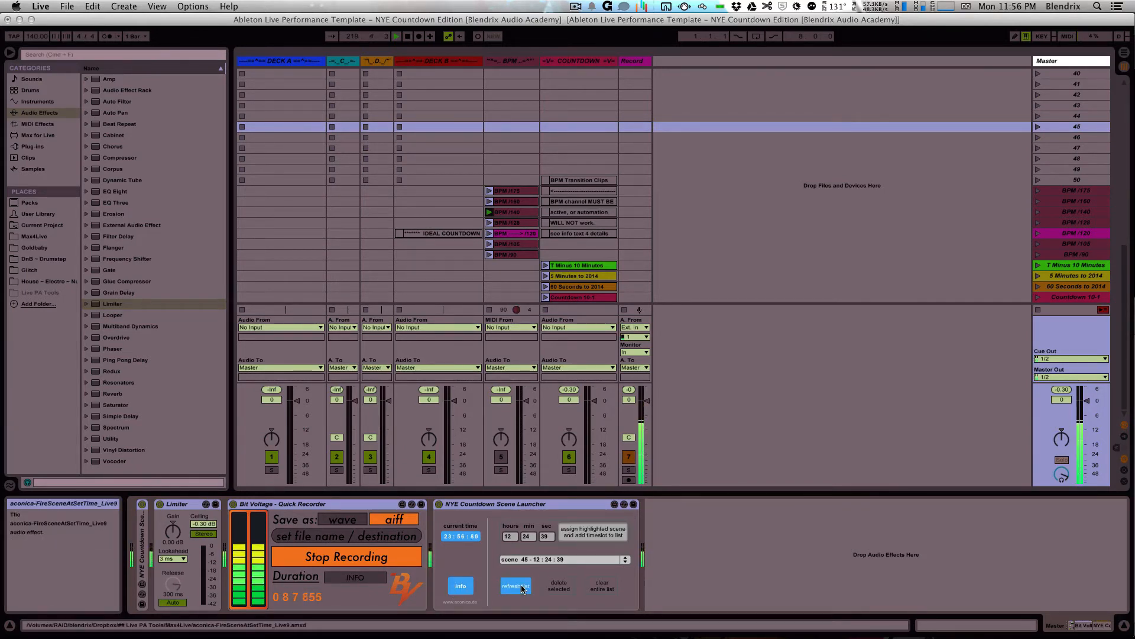
{"action": "left_click", "coordinate": [573, 565]}
{"action": "left_click", "coordinate": [561, 575]}
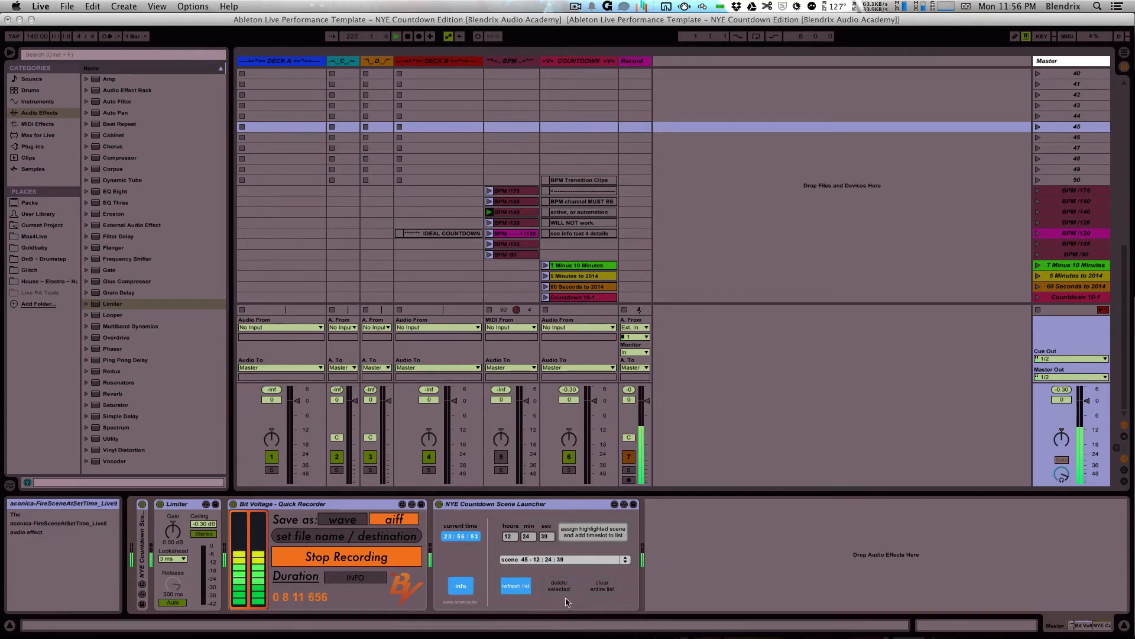
{"action": "left_click", "coordinate": [564, 589]}
{"action": "left_click", "coordinate": [568, 560]}
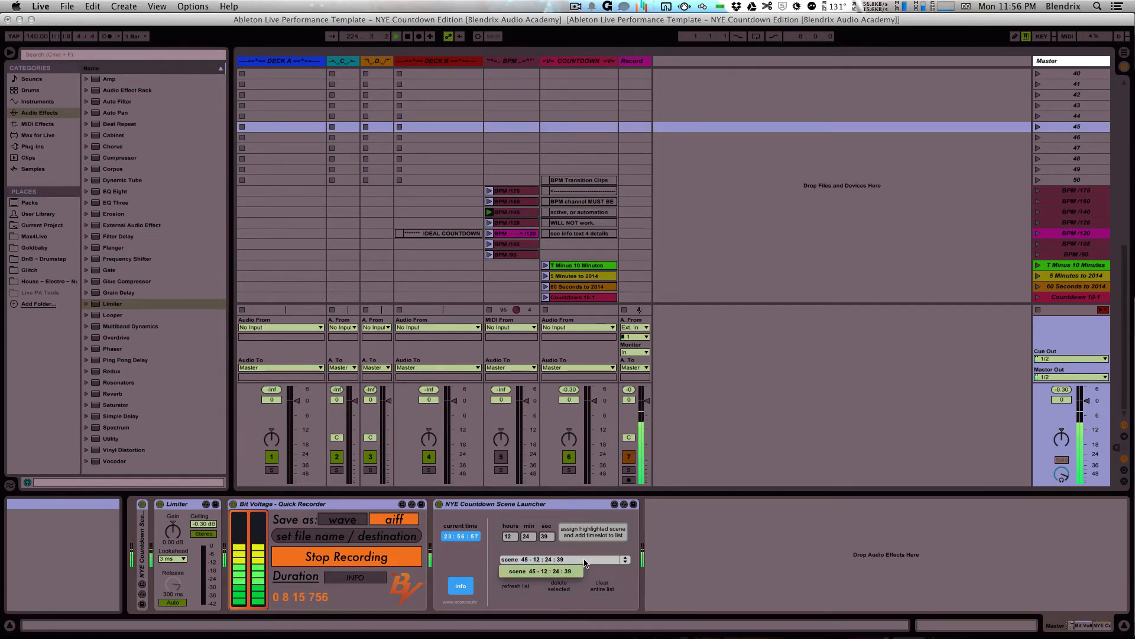
{"action": "left_click", "coordinate": [560, 569]}
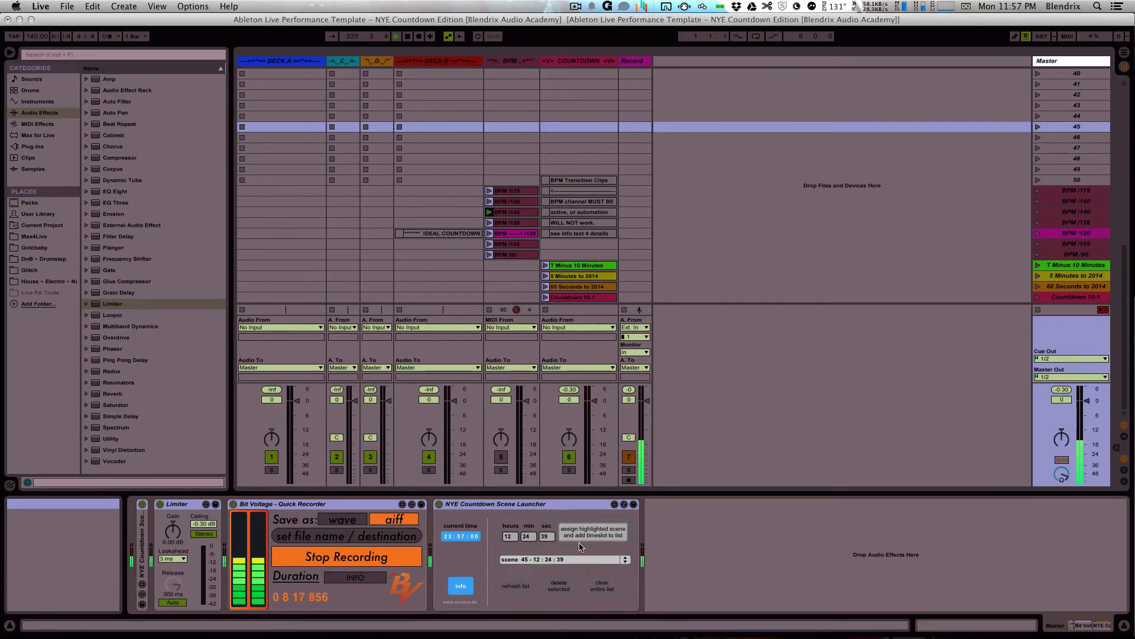
Step: Set the launch seconds to 53 and add scene 44 to the copied launcher's list with that timeslot
{"action": "left_click", "coordinate": [1058, 117]}
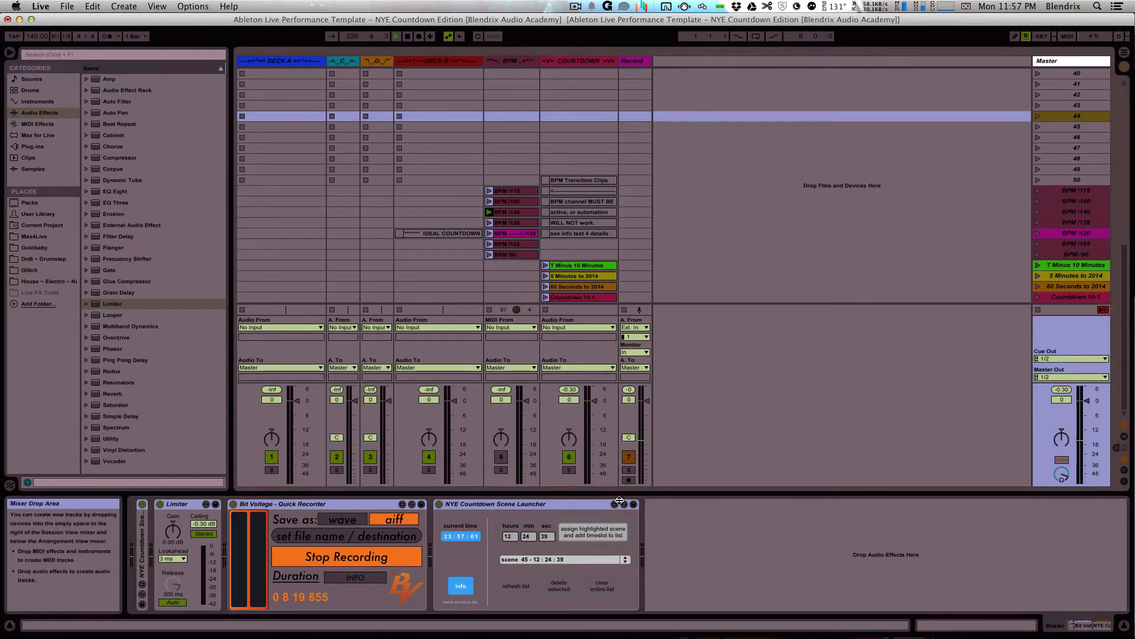
{"action": "left_click_drag", "start_coordinate": [546, 537], "coordinate": [545, 504]}
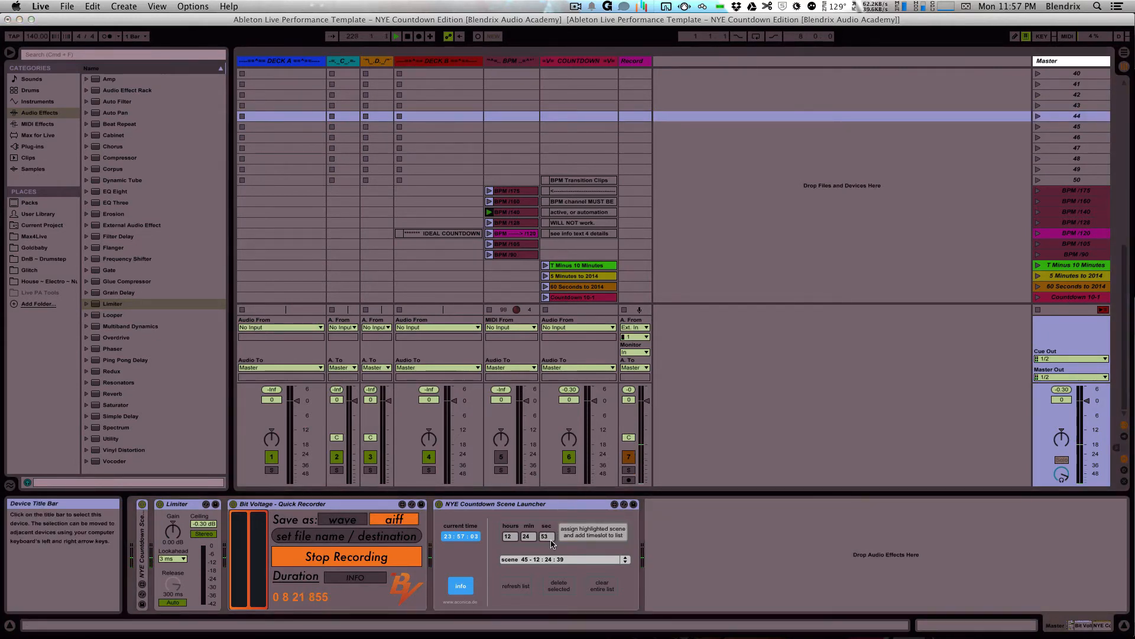
{"action": "left_click", "coordinate": [579, 537]}
{"action": "left_click", "coordinate": [573, 558]}
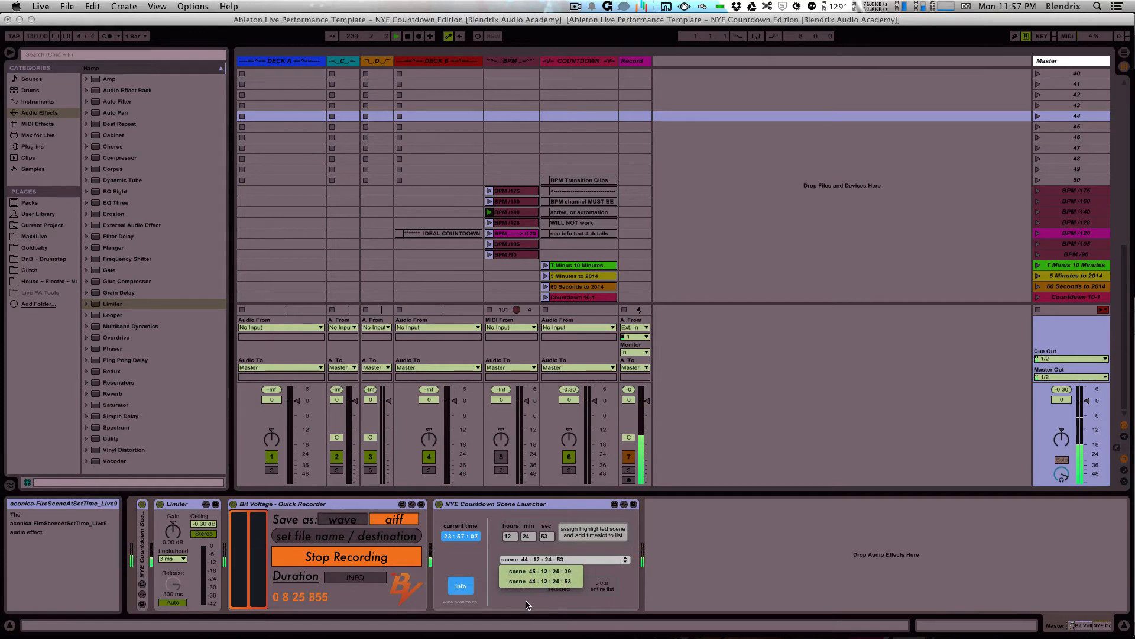
Step: Try deleting the selected scene 44 timeslot and clear the copied launcher's entire list
{"action": "left_click", "coordinate": [571, 582]}
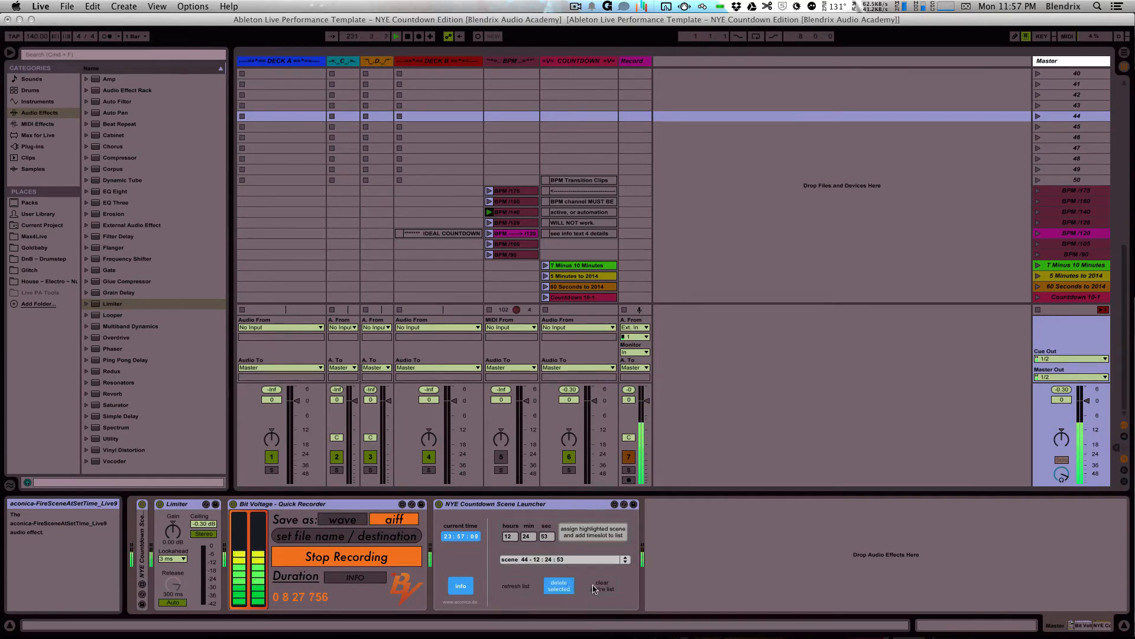
{"action": "left_click", "coordinate": [558, 589]}
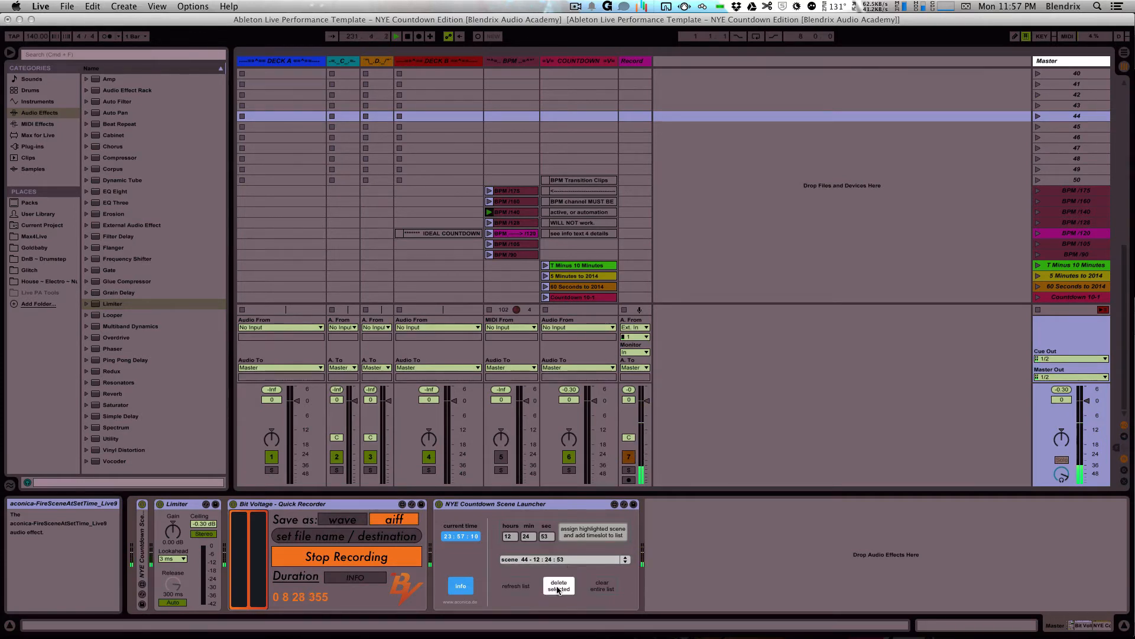
{"action": "left_click", "coordinate": [605, 588]}
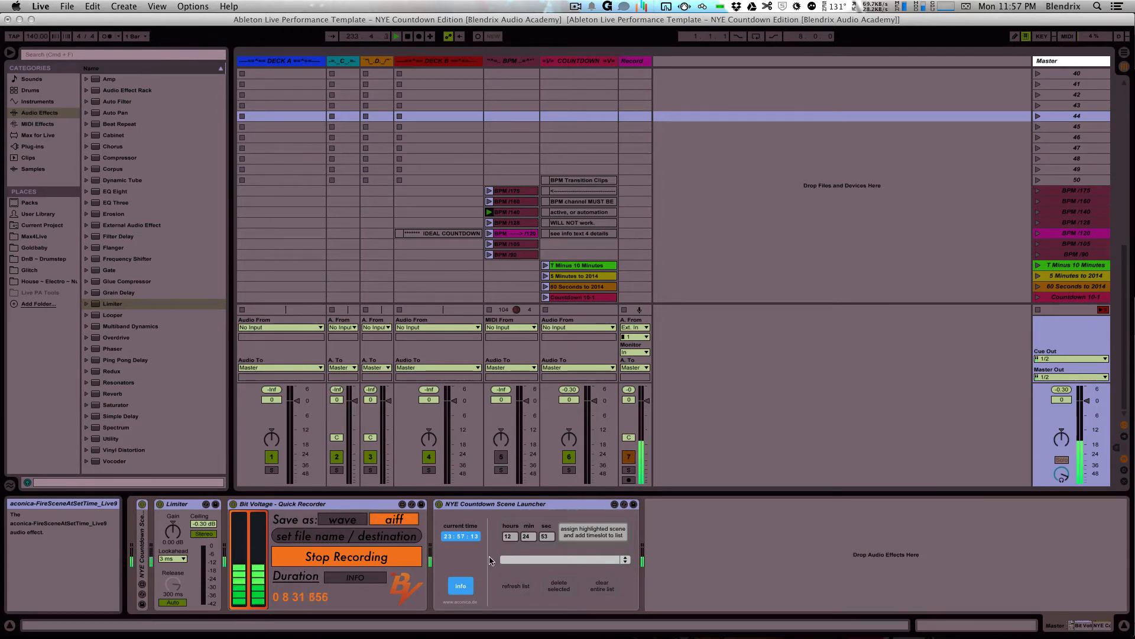
Step: Delete the copied scene launcher from the Master track and unfold the original one
{"action": "left_click", "coordinate": [512, 507]}
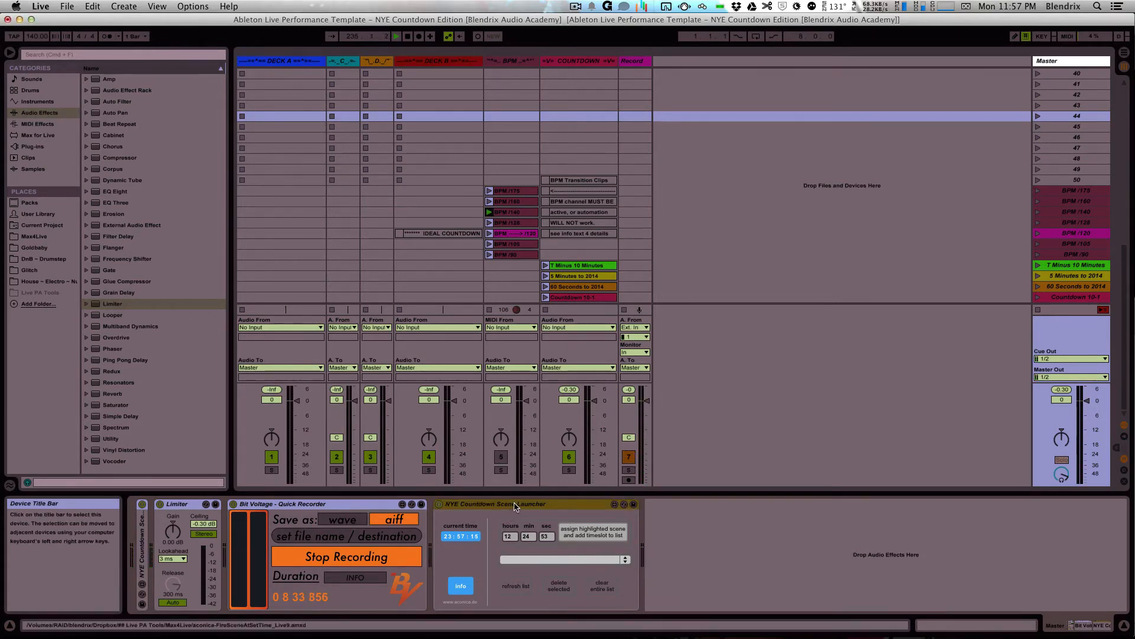
{"action": "key", "text": "Delete"}
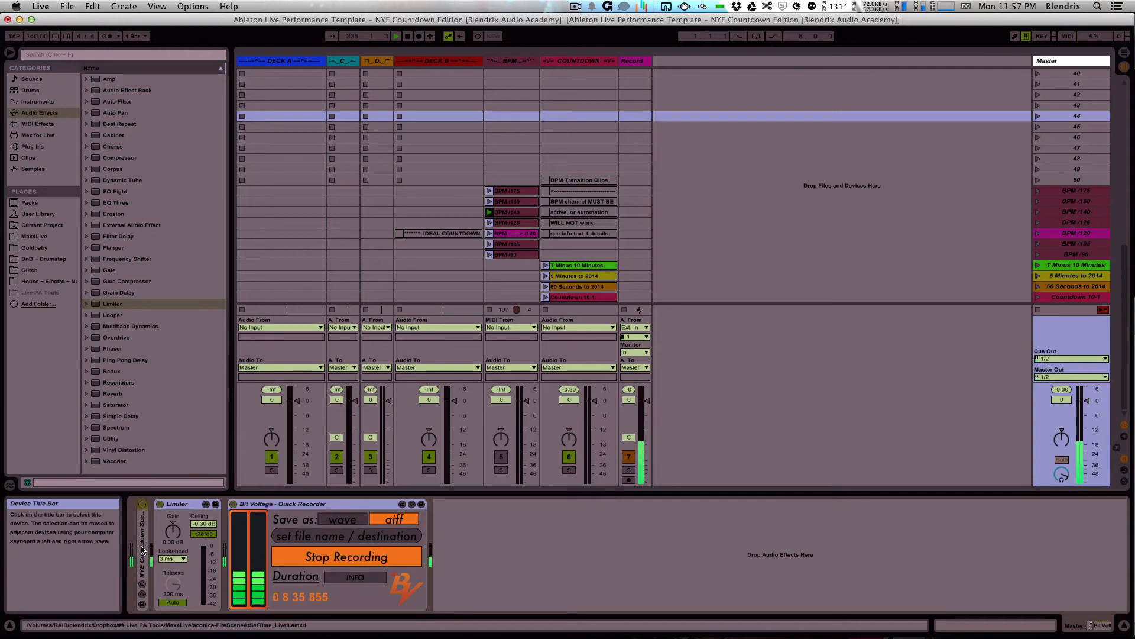
{"action": "key", "text": "super+z"}
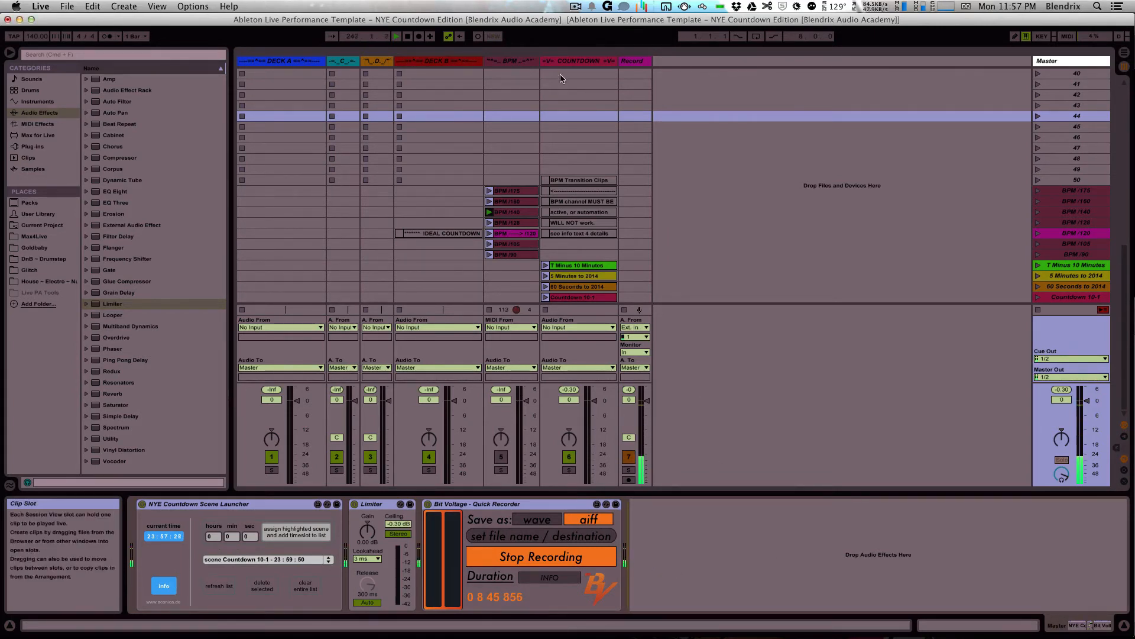
Step: Show the Record track's device chain and select its Countdown Voice rack
{"action": "left_click", "coordinate": [632, 62]}
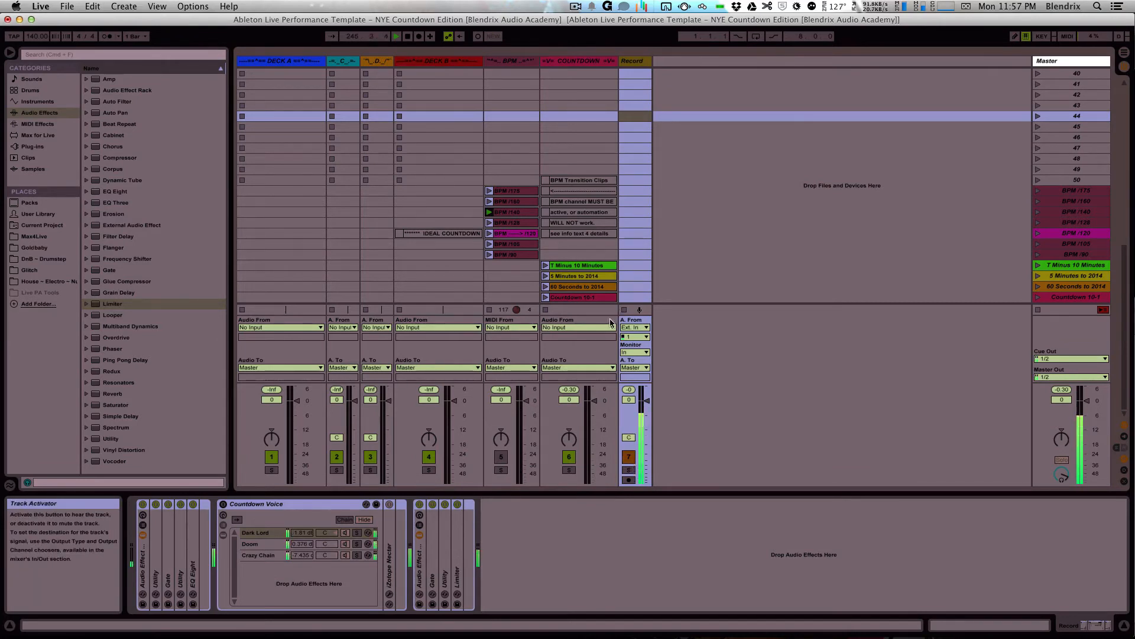
{"action": "left_click", "coordinate": [254, 507]}
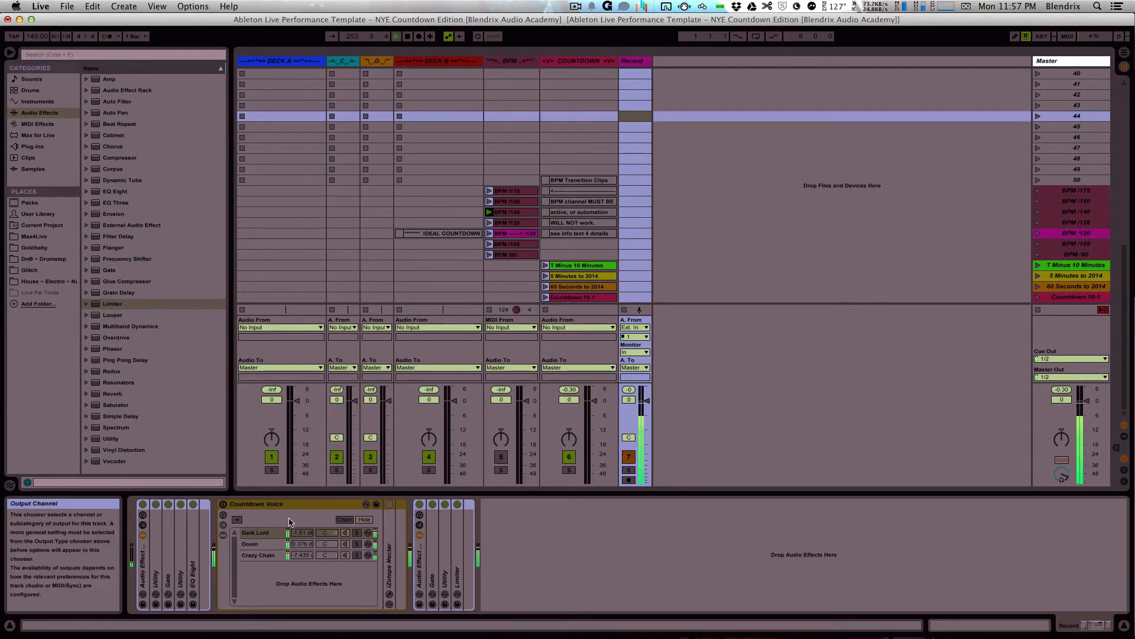
Step: Toggle the Countdown Voice rack on and back off, and unfold the iZotope Nectar device in its Dark Lord chain
{"action": "left_click", "coordinate": [223, 504]}
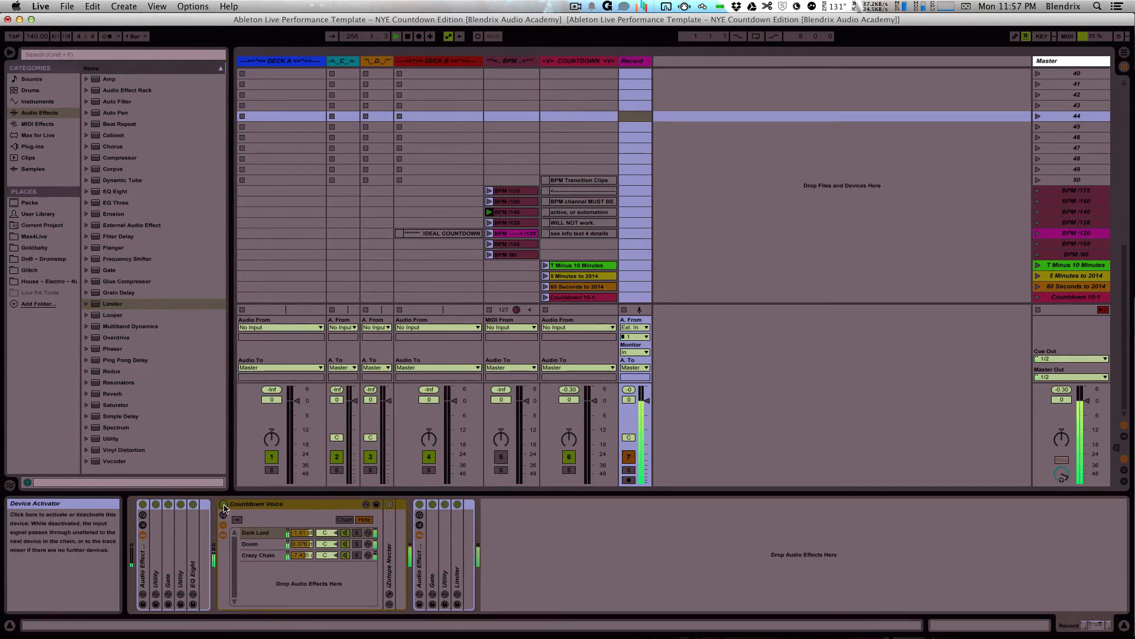
{"action": "left_click", "coordinate": [224, 505]}
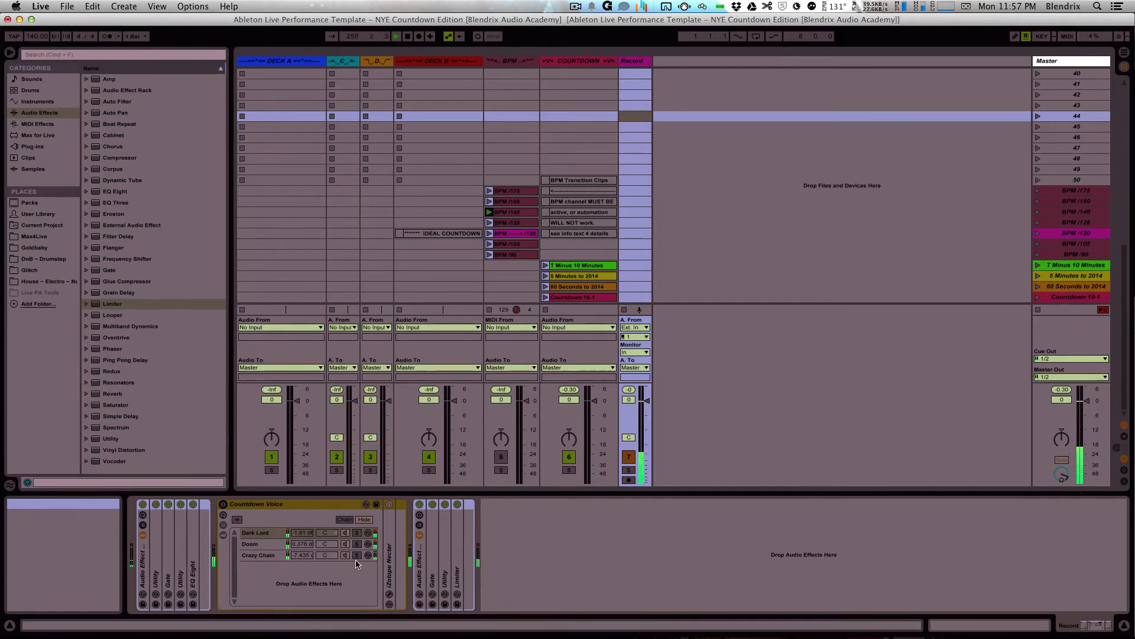
{"action": "double_click", "coordinate": [389, 556]}
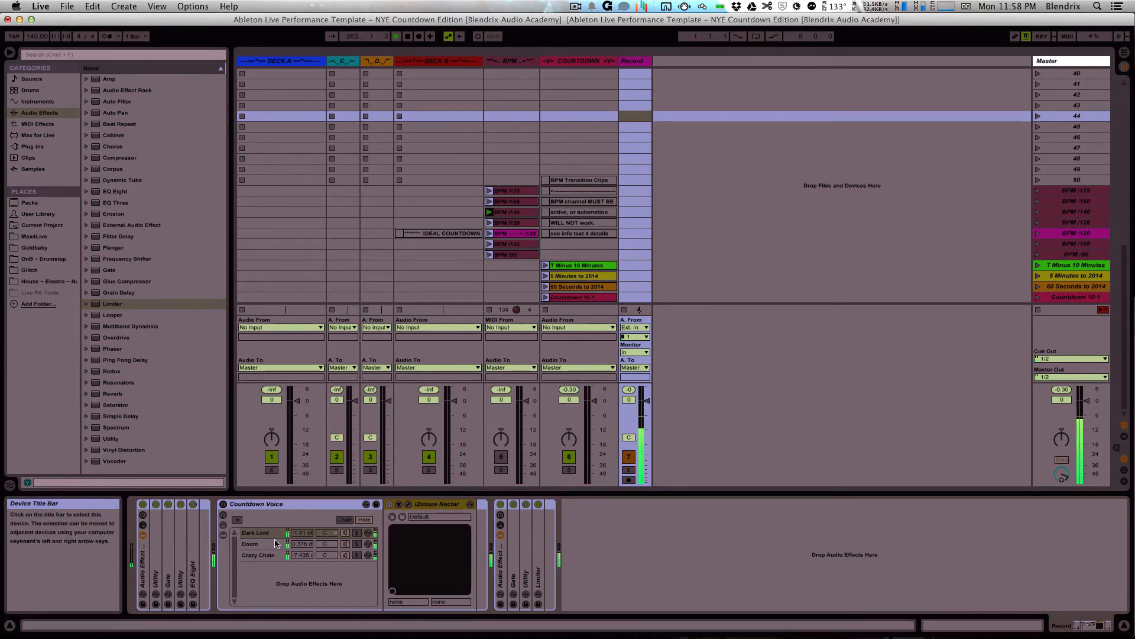
Step: Unfold iZotope Nectar in the Doom chain and compare the Dark Lord and Doom chains by switching between them
{"action": "left_click", "coordinate": [335, 539]}
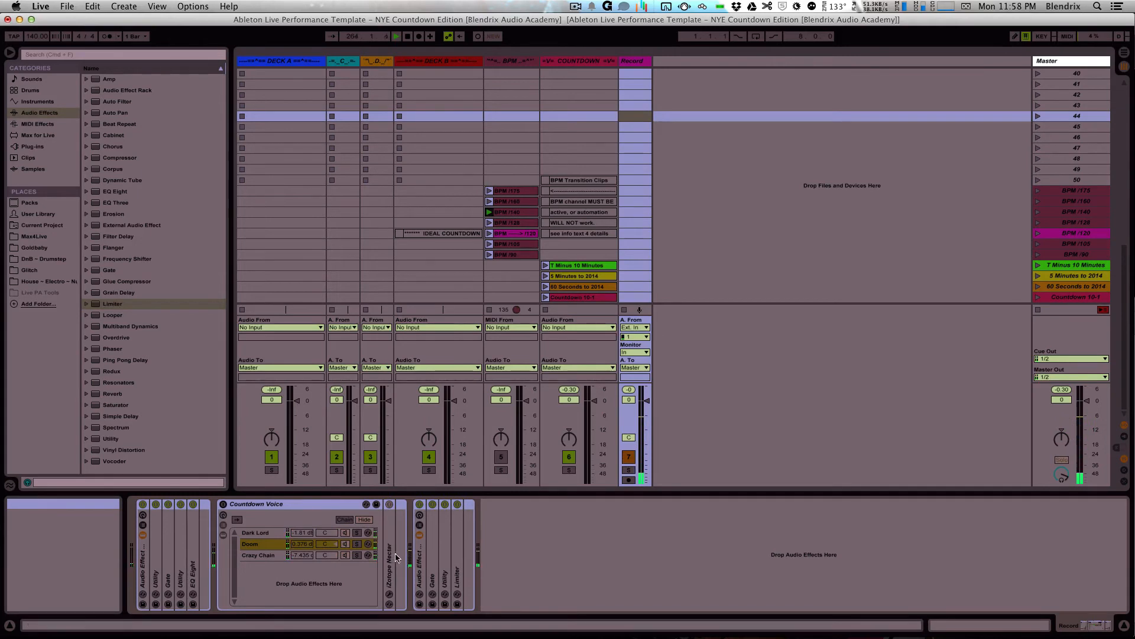
{"action": "double_click", "coordinate": [390, 535]}
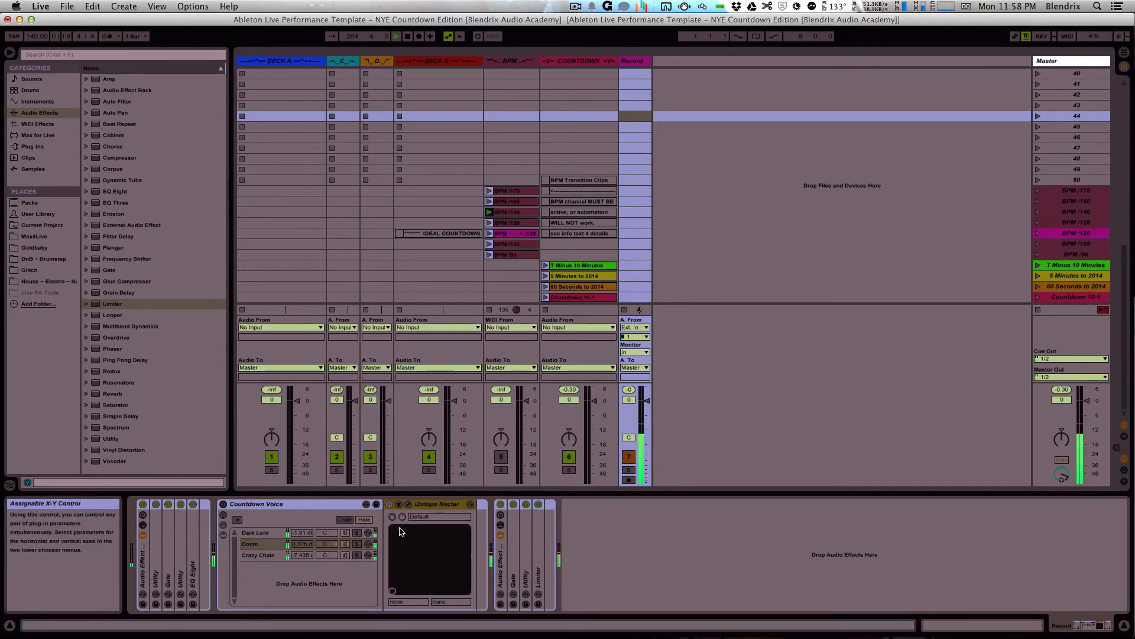
{"action": "left_click", "coordinate": [256, 533]}
{"action": "left_click", "coordinate": [261, 547]}
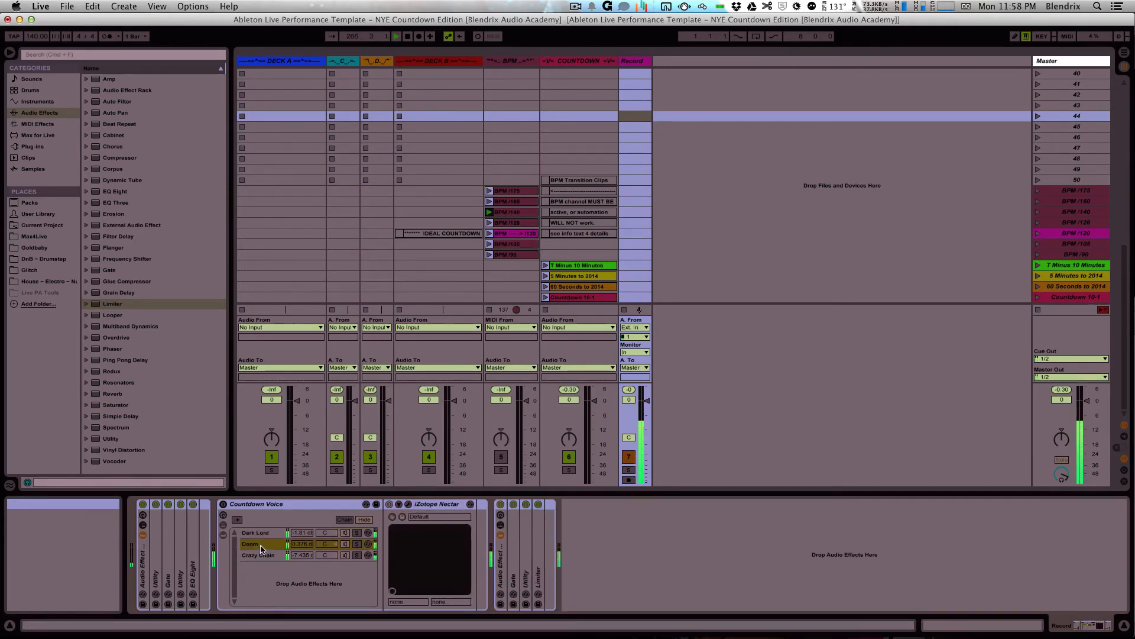
{"action": "left_click", "coordinate": [264, 532]}
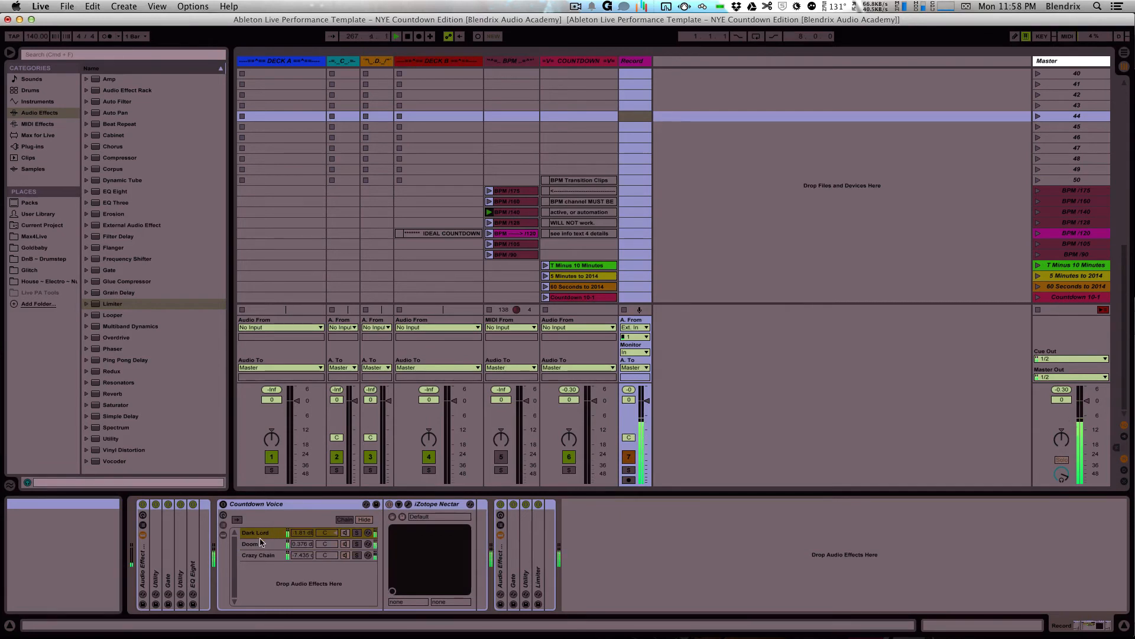
{"action": "left_click", "coordinate": [261, 545]}
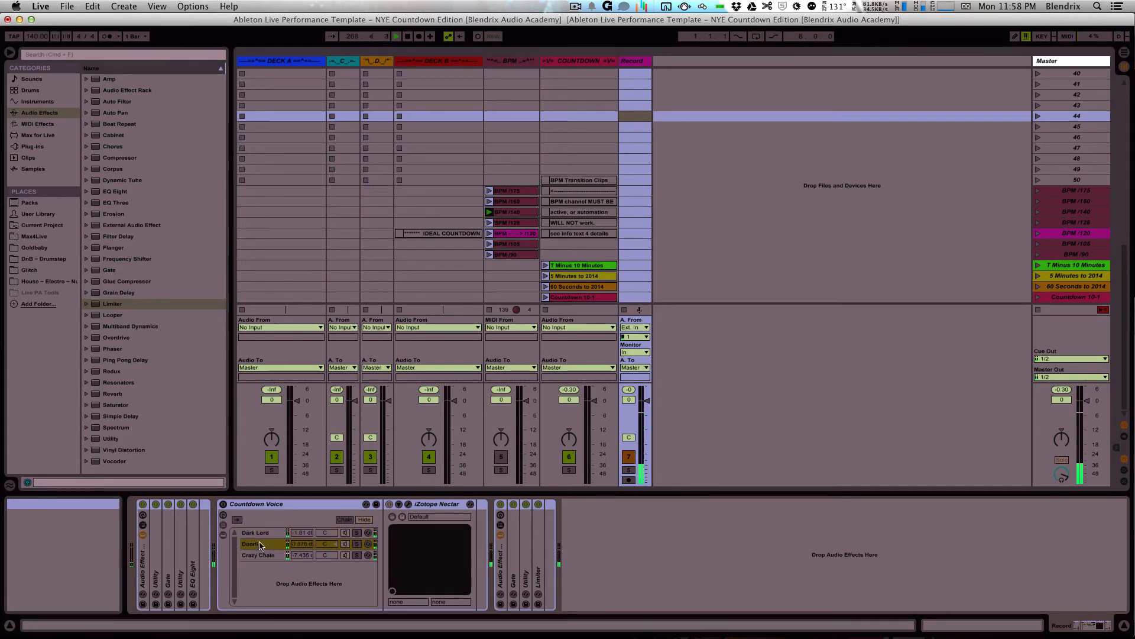
{"action": "left_click", "coordinate": [263, 534]}
{"action": "left_click", "coordinate": [265, 544]}
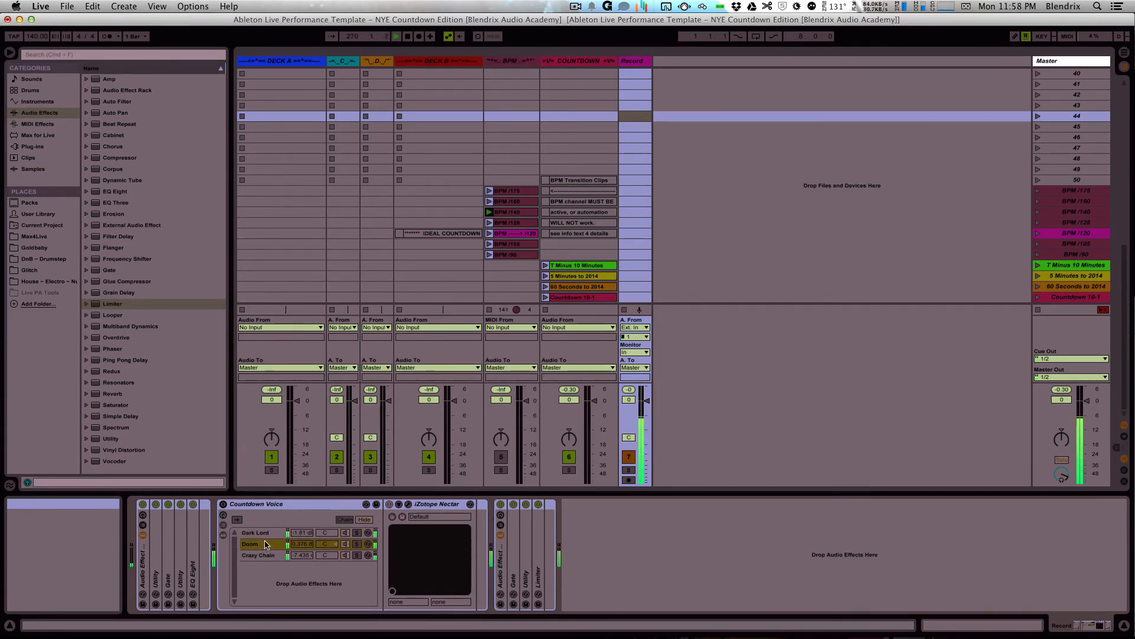
Step: Show the effects in the Crazy Chain and compare them with the Dark Lord chain's
{"action": "left_click", "coordinate": [265, 556]}
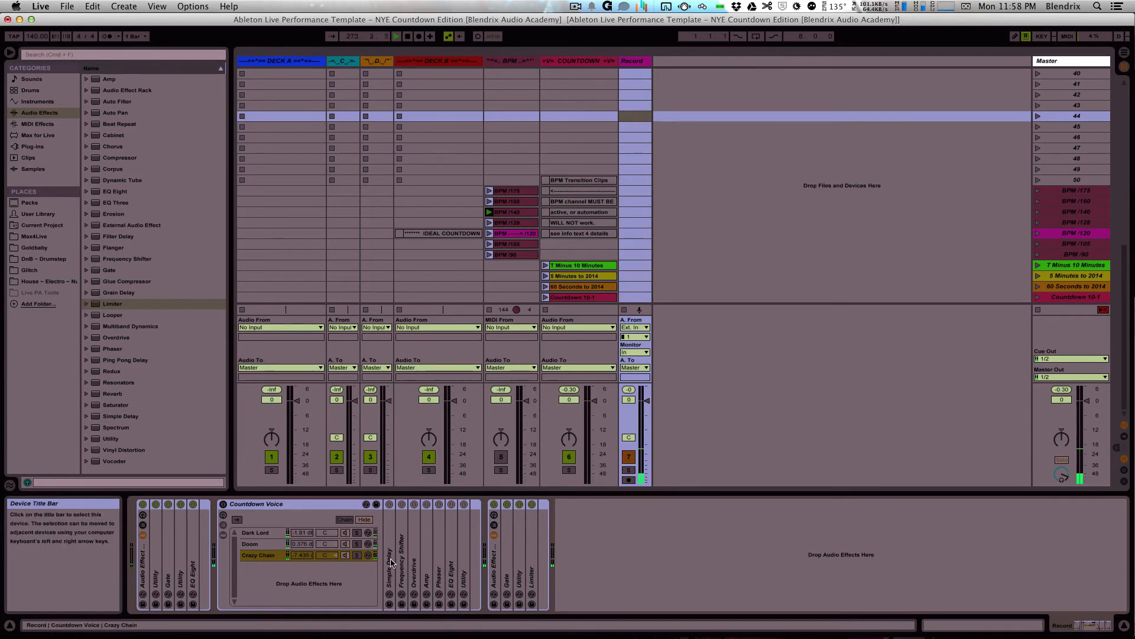
{"action": "left_click", "coordinate": [256, 534]}
{"action": "left_click", "coordinate": [259, 555]}
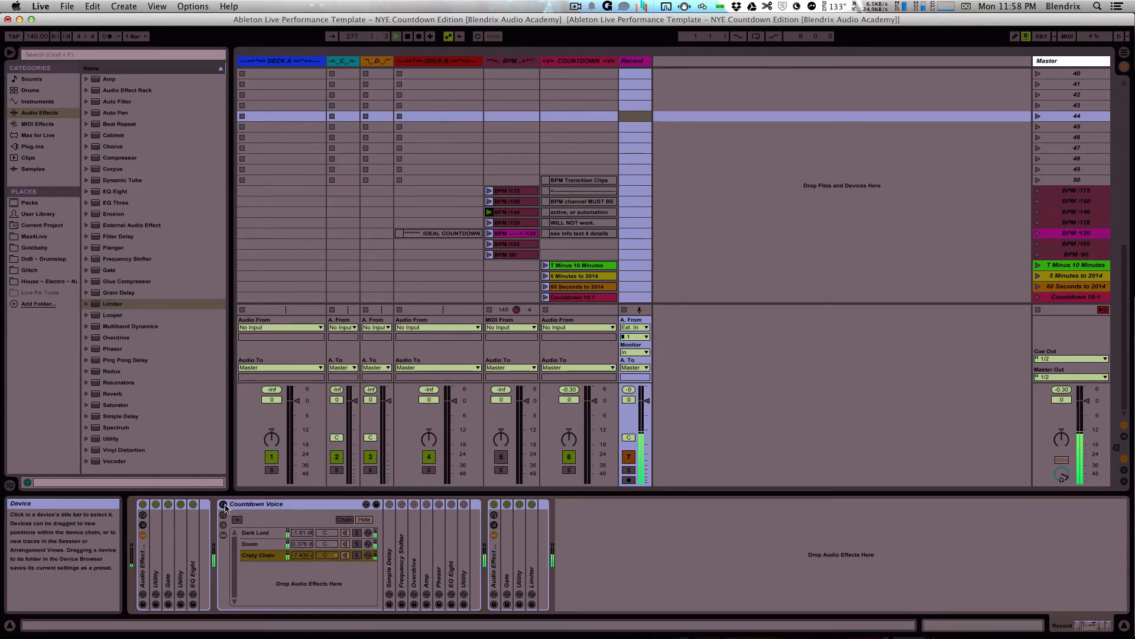
Step: Audition the Dark Lord, Doom and Crazy Chain voices by soloing each in turn, and deactivate the Countdown Voice rack
{"action": "left_click", "coordinate": [356, 534]}
{"action": "left_click", "coordinate": [357, 533]}
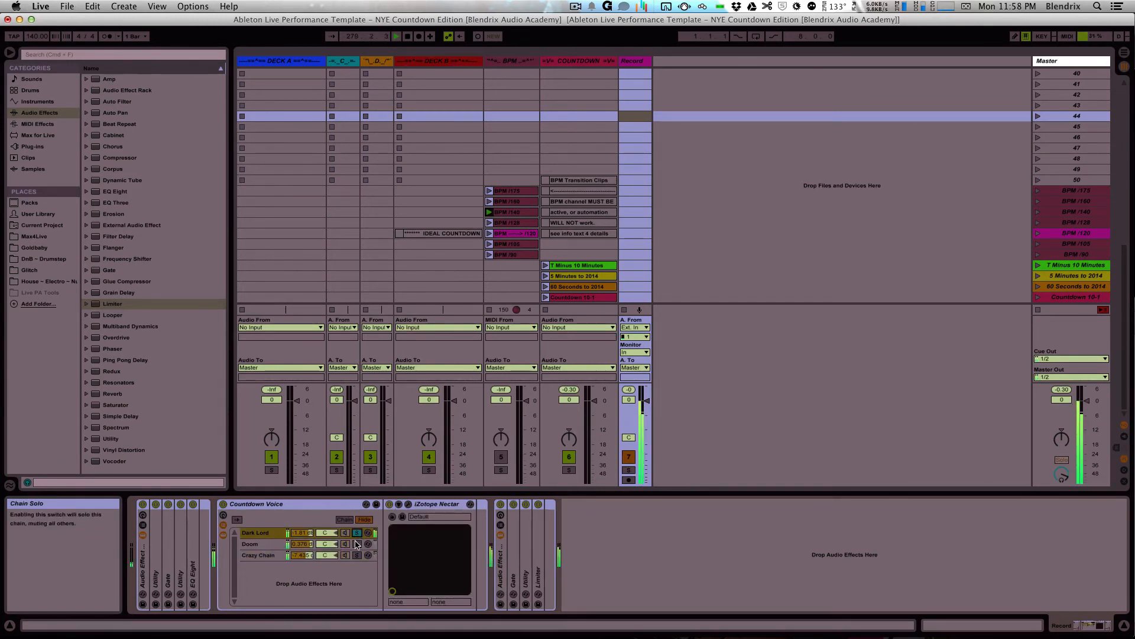
{"action": "left_click", "coordinate": [357, 544]}
{"action": "left_click", "coordinate": [357, 555]}
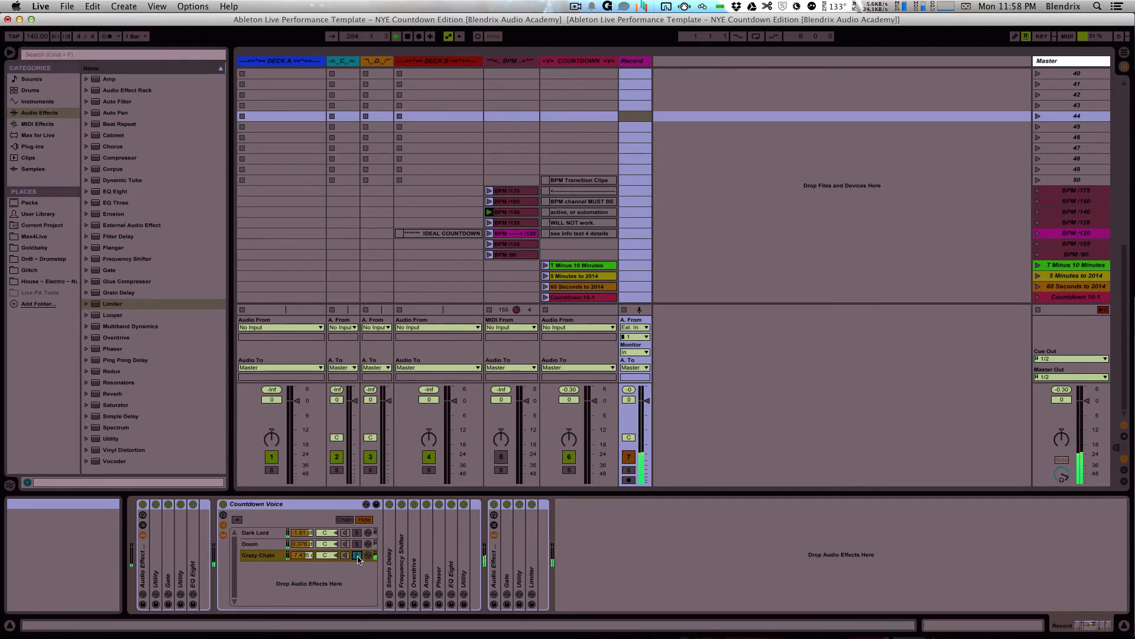
{"action": "left_click", "coordinate": [224, 505]}
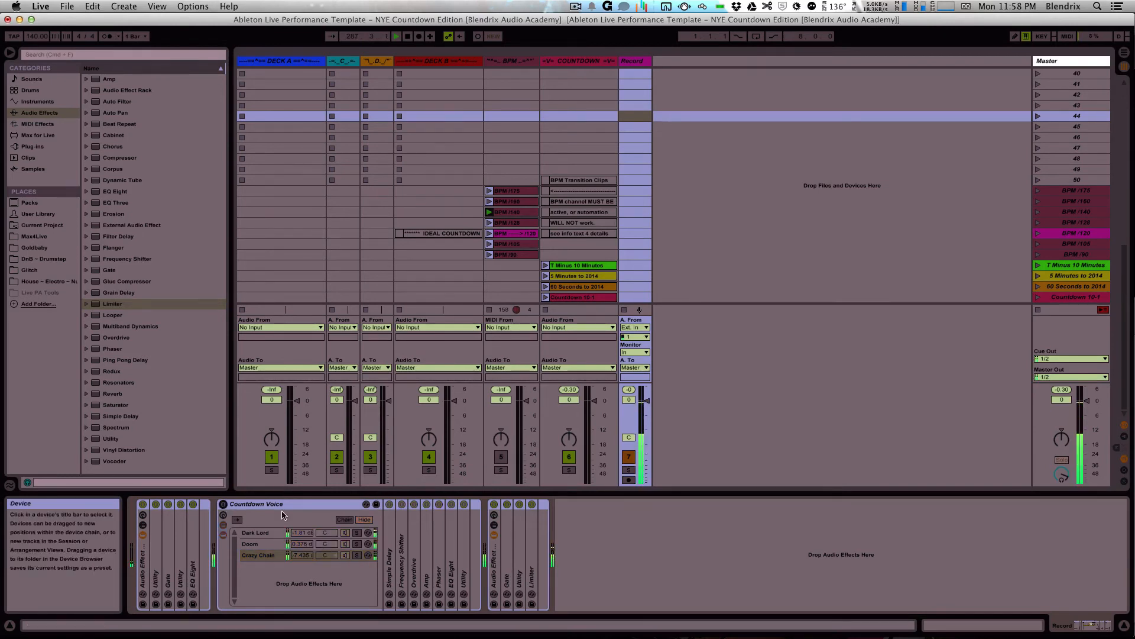
Step: Show the Dark Lord and Doom chains again and select the iZotope Nectar device in Doom
{"action": "left_click", "coordinate": [258, 532]}
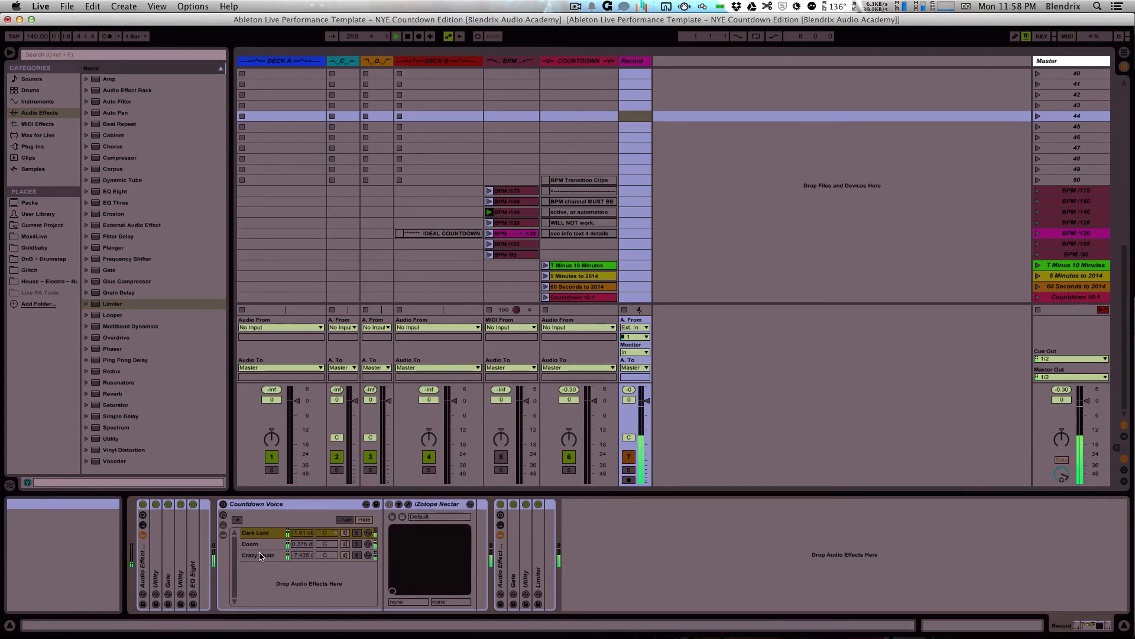
{"action": "left_click", "coordinate": [254, 545]}
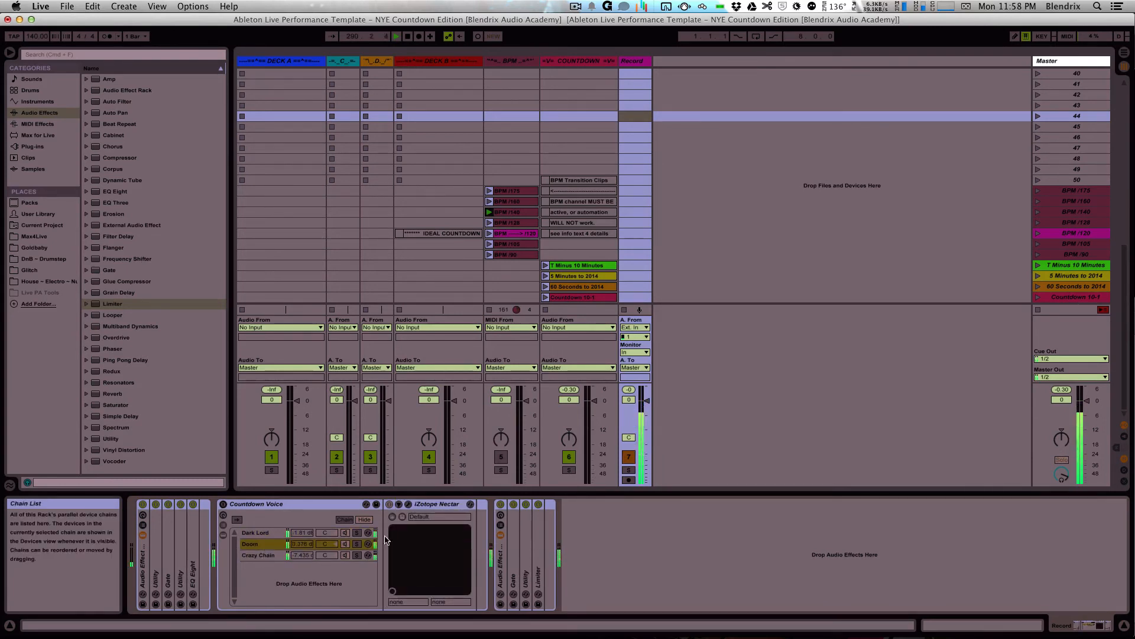
{"action": "left_click", "coordinate": [443, 505]}
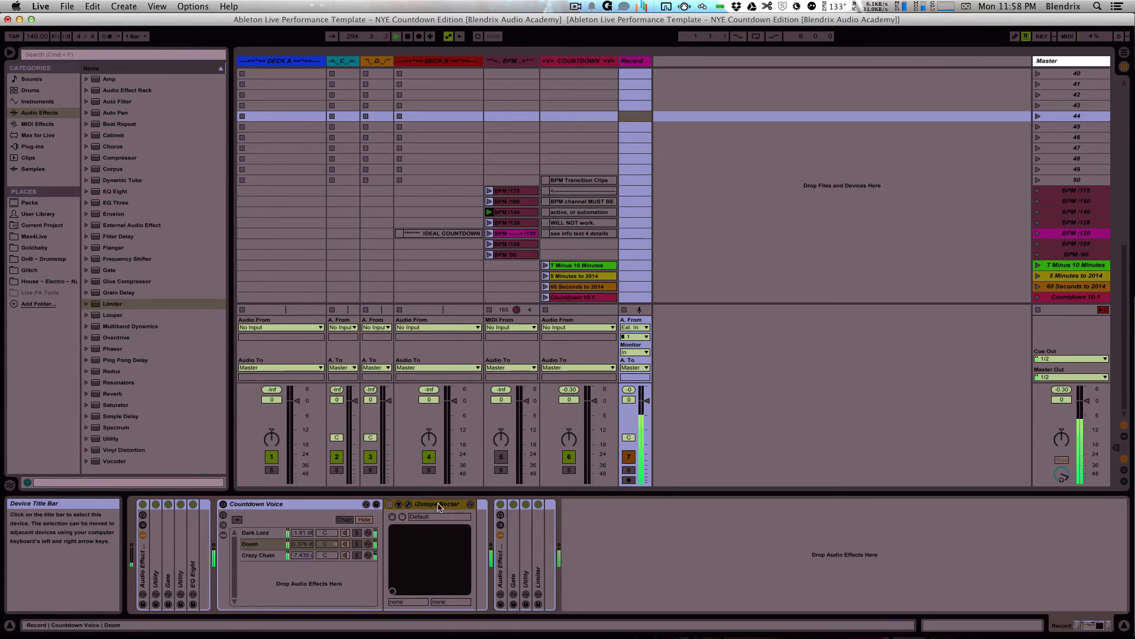
Step: Select the 60 Seconds to 2014 scene and launch it
{"action": "left_click", "coordinate": [696, 289]}
{"action": "key", "text": "Return"}
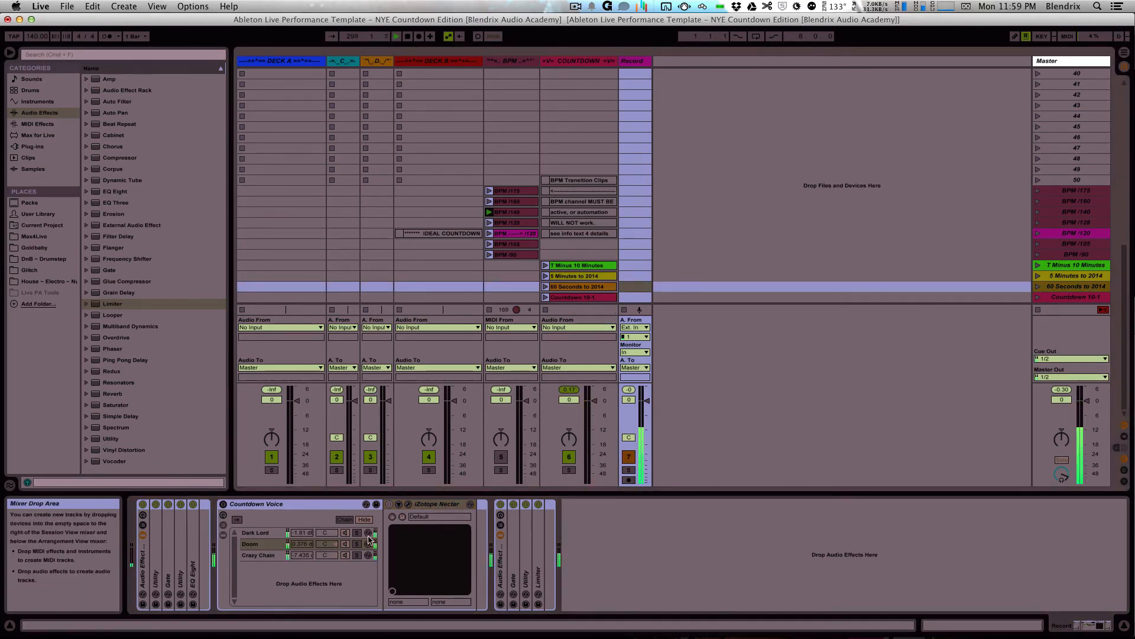
Step: Open the Doom chain's iZotope Nectar plug-in window and move it over the session grid so its controls are accessible
{"action": "left_click", "coordinate": [287, 508]}
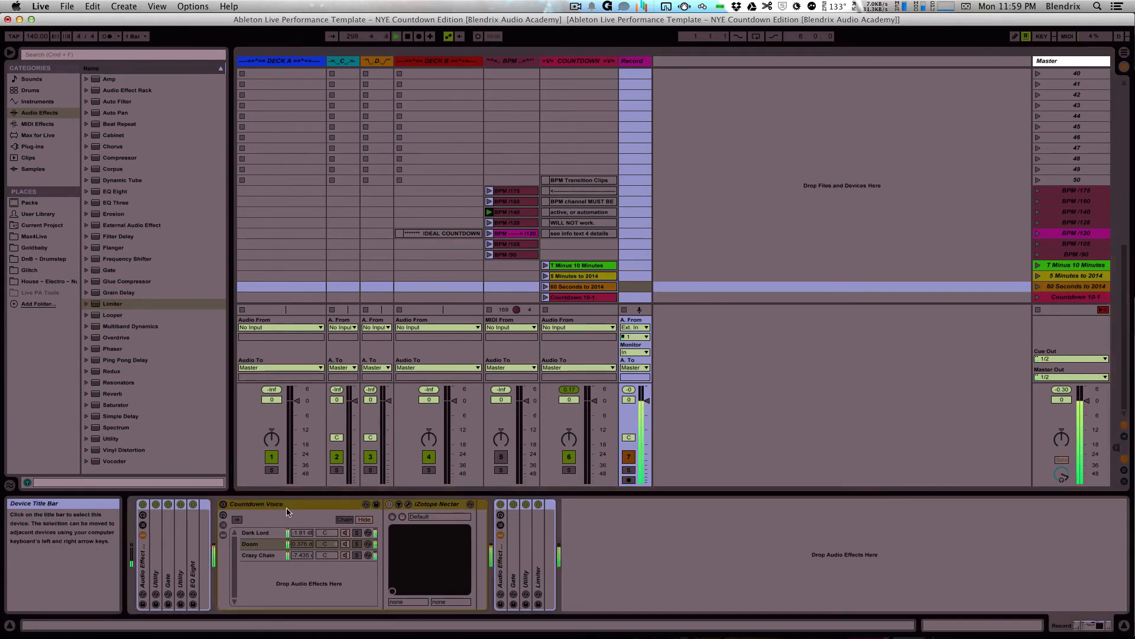
{"action": "double_click", "coordinate": [417, 504]}
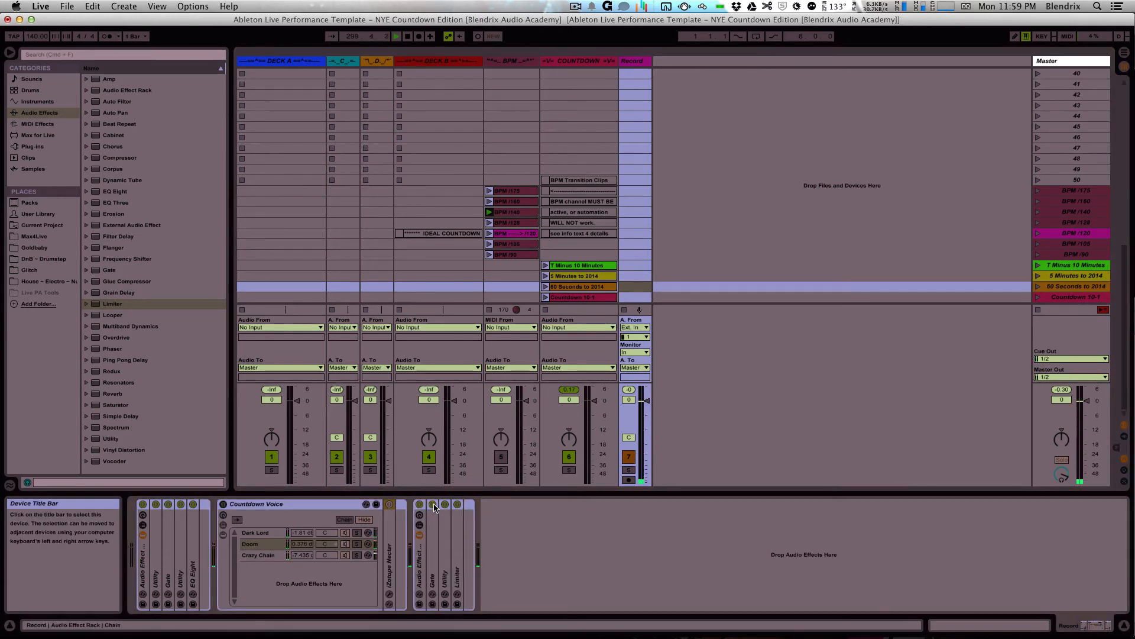
{"action": "double_click", "coordinate": [385, 545]}
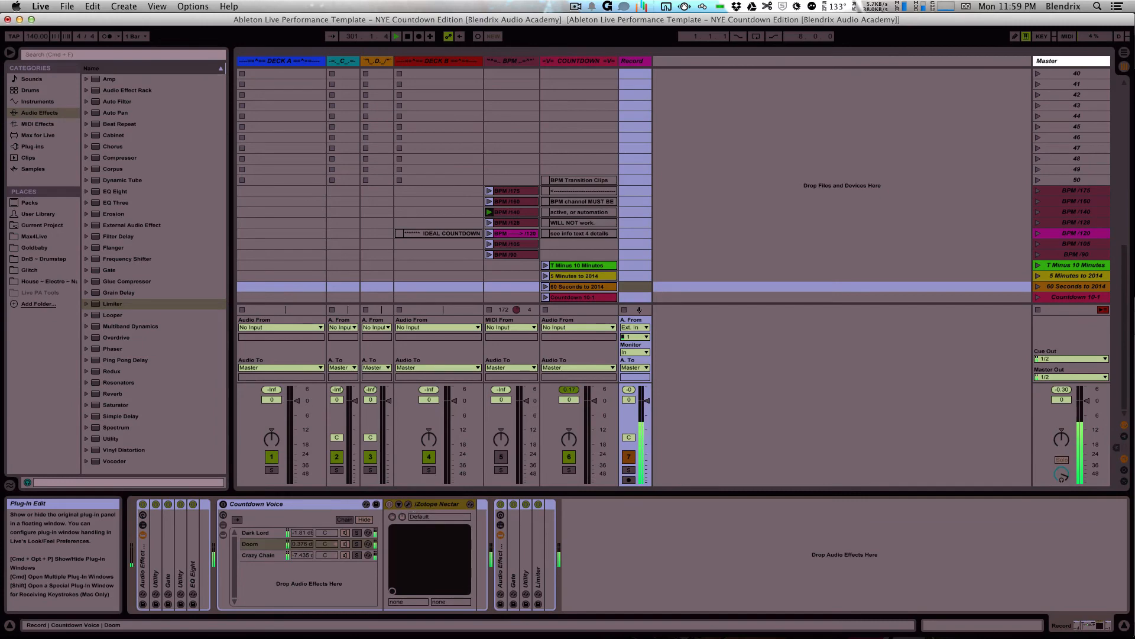
{"action": "left_click", "coordinate": [408, 504]}
{"action": "left_click_drag", "start_coordinate": [460, 308], "coordinate": [594, 155]}
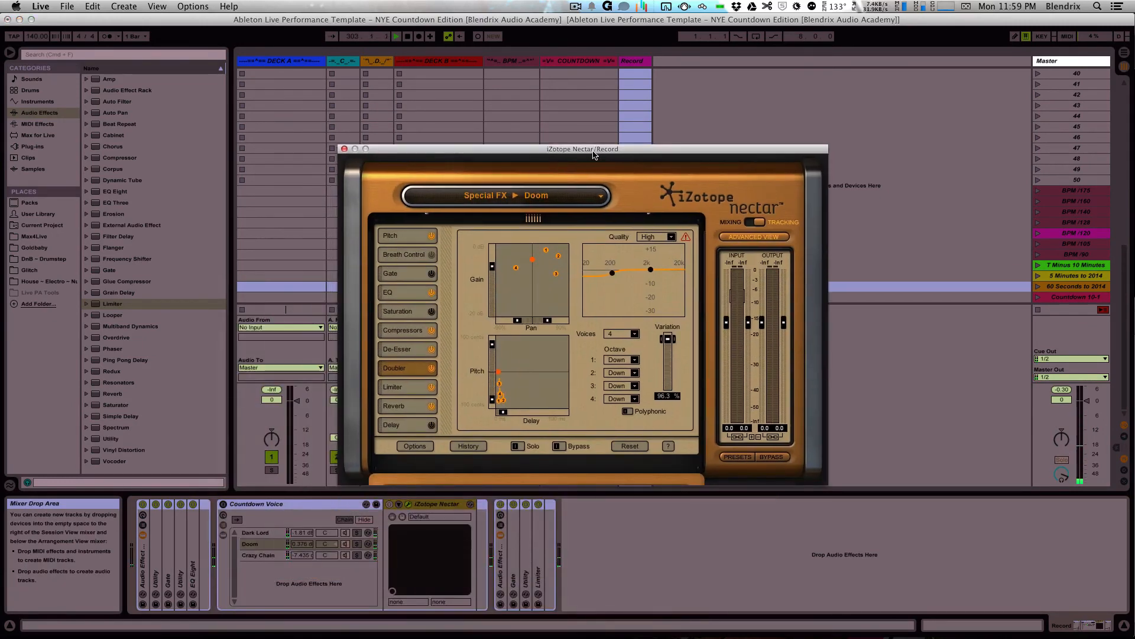
Step: Examine the Doom preset's Pitch, Breath Control, De-Esser, Doubler, Reverb and Delay modules in iZotope Nectar
{"action": "left_click", "coordinate": [402, 236]}
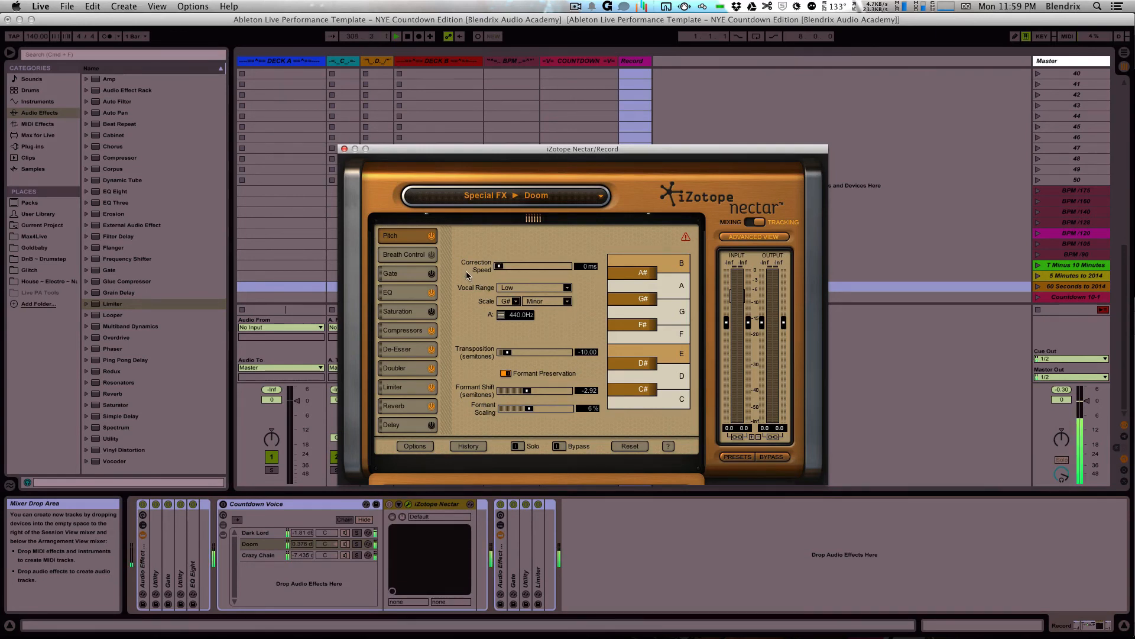
{"action": "left_click", "coordinate": [395, 260]}
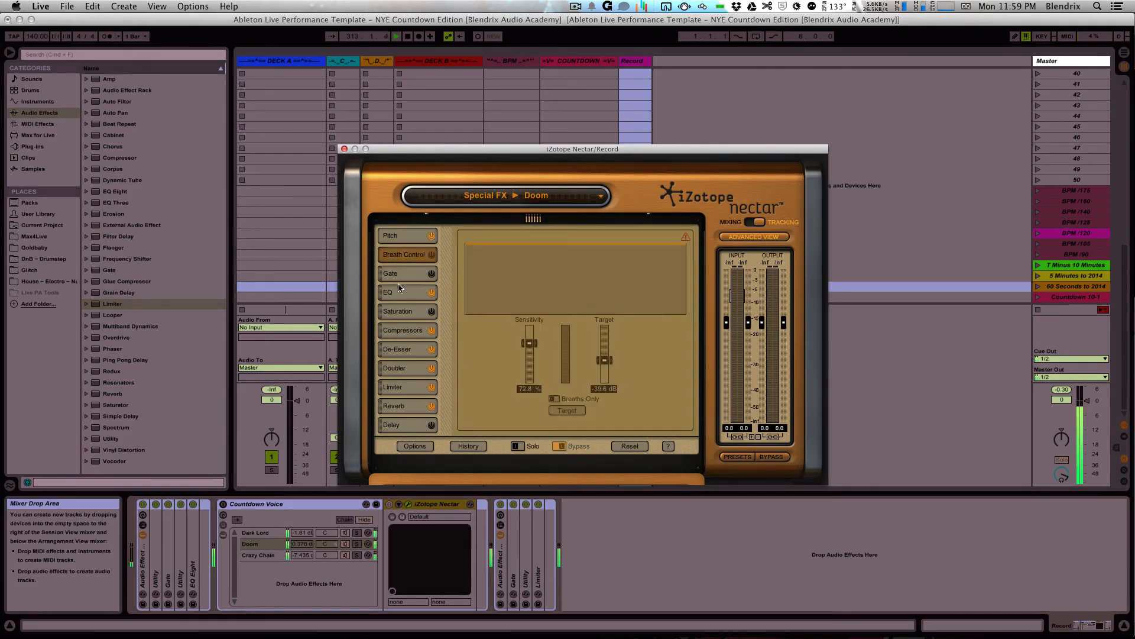
{"action": "left_click", "coordinate": [400, 351]}
{"action": "left_click", "coordinate": [400, 368]}
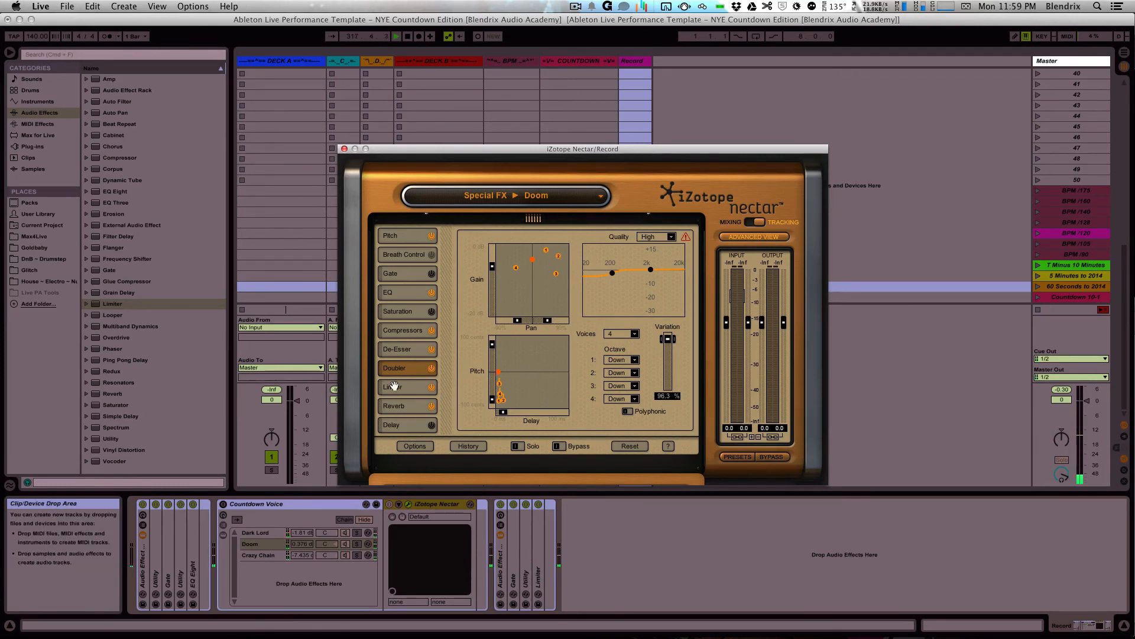
{"action": "left_click", "coordinate": [393, 406]}
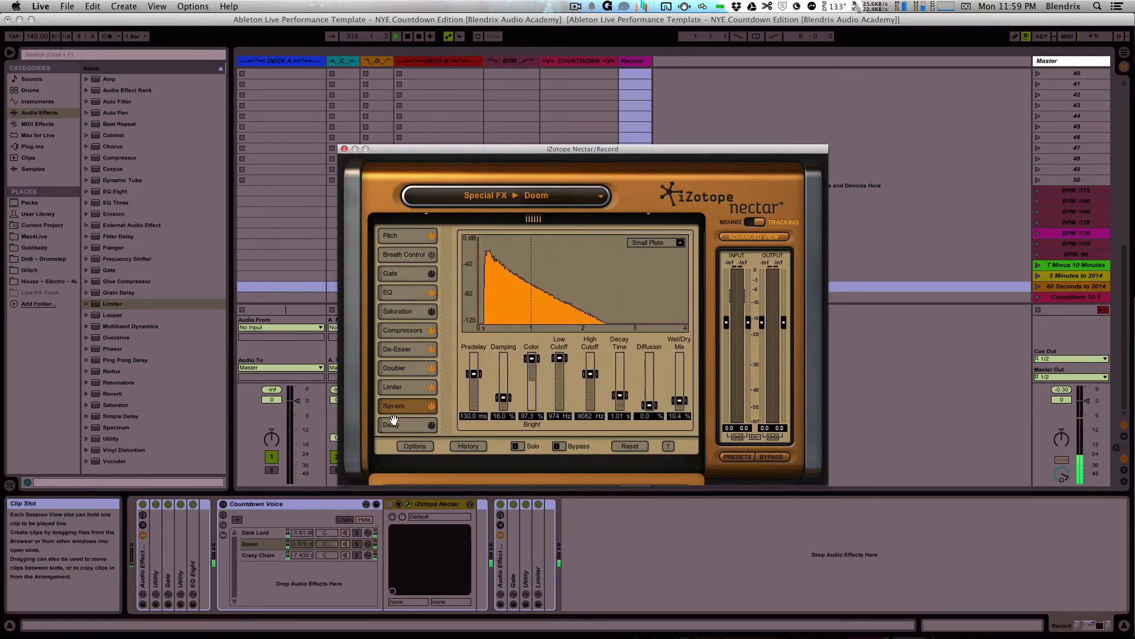
{"action": "left_click", "coordinate": [394, 421]}
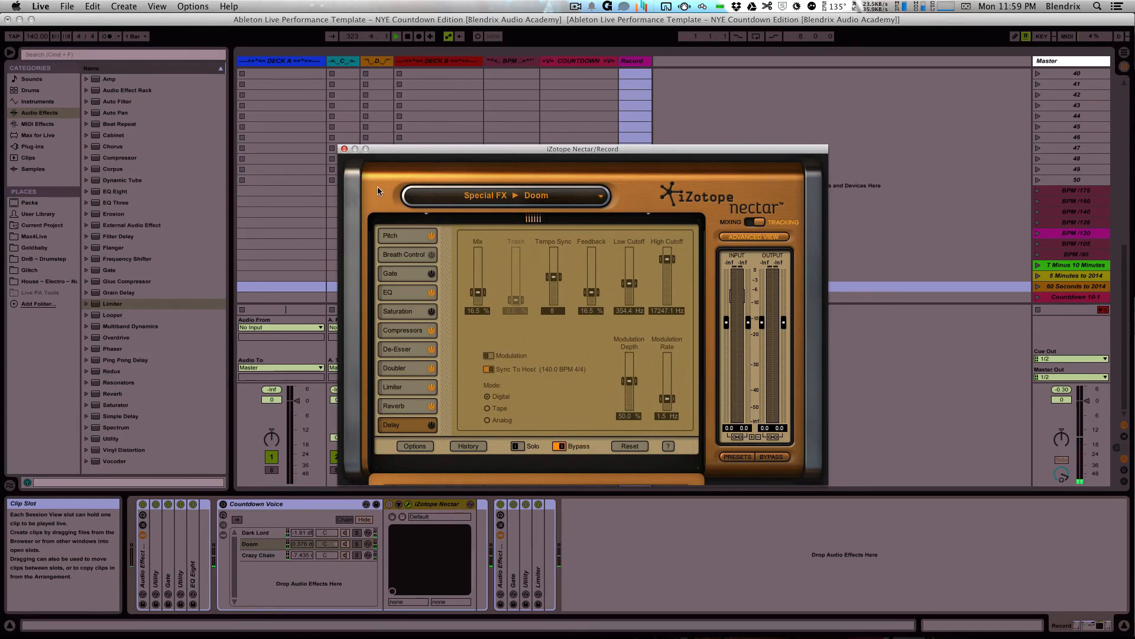
Step: Close the iZotope Nectar plug-in window and fold the device in the Doom chain
{"action": "left_click", "coordinate": [344, 150]}
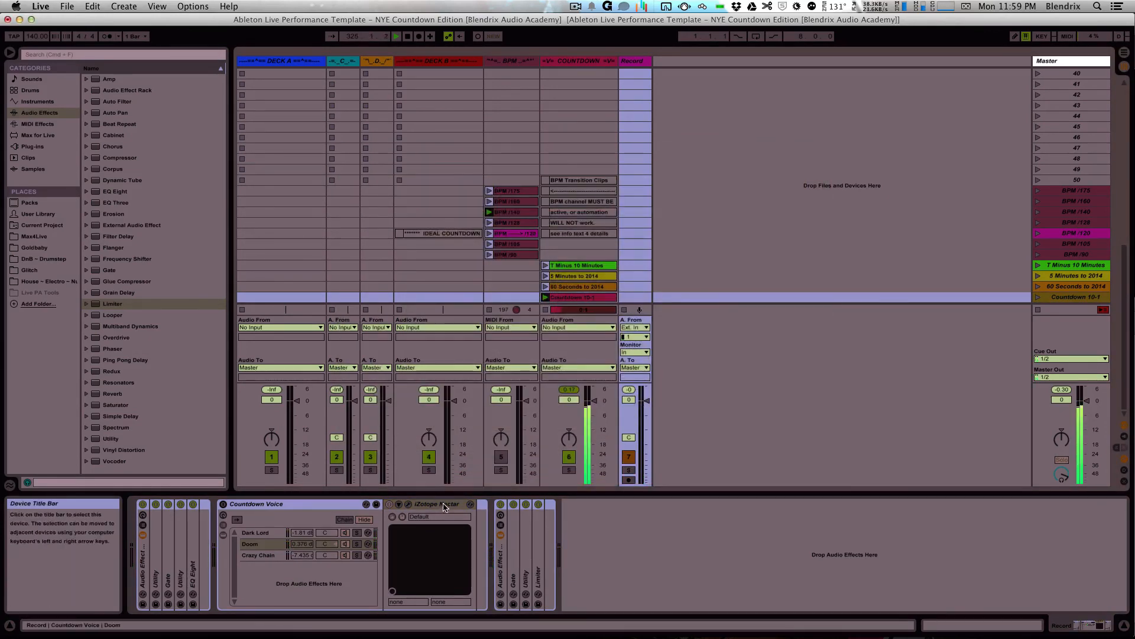
{"action": "double_click", "coordinate": [441, 504]}
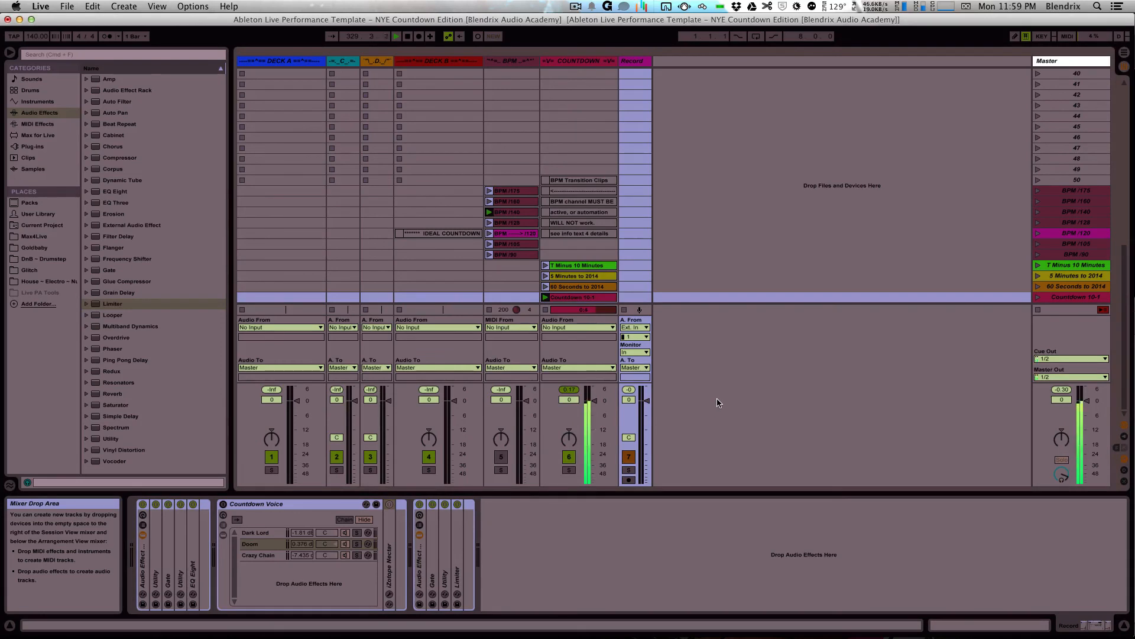
Step: Select the Record track, show the Dark Lord chain of its Countdown Voice rack and fold that chain's iZotope Nectar
{"action": "scroll", "coordinate": [710, 402], "scroll_direction": "up", "scroll_amount": 3}
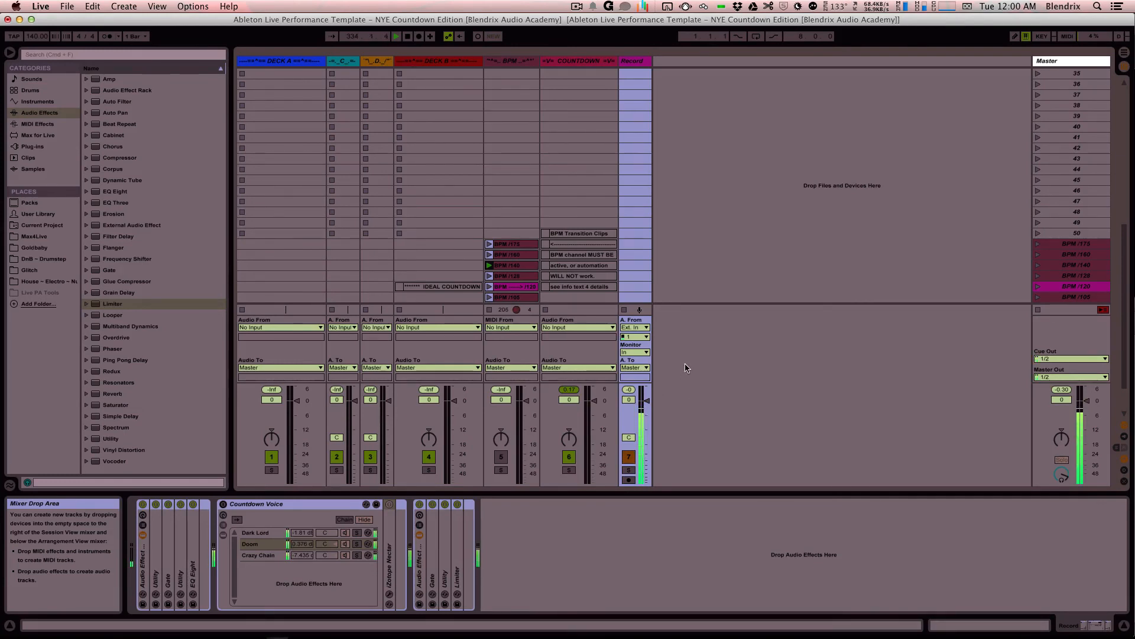
{"action": "left_click", "coordinate": [638, 65]}
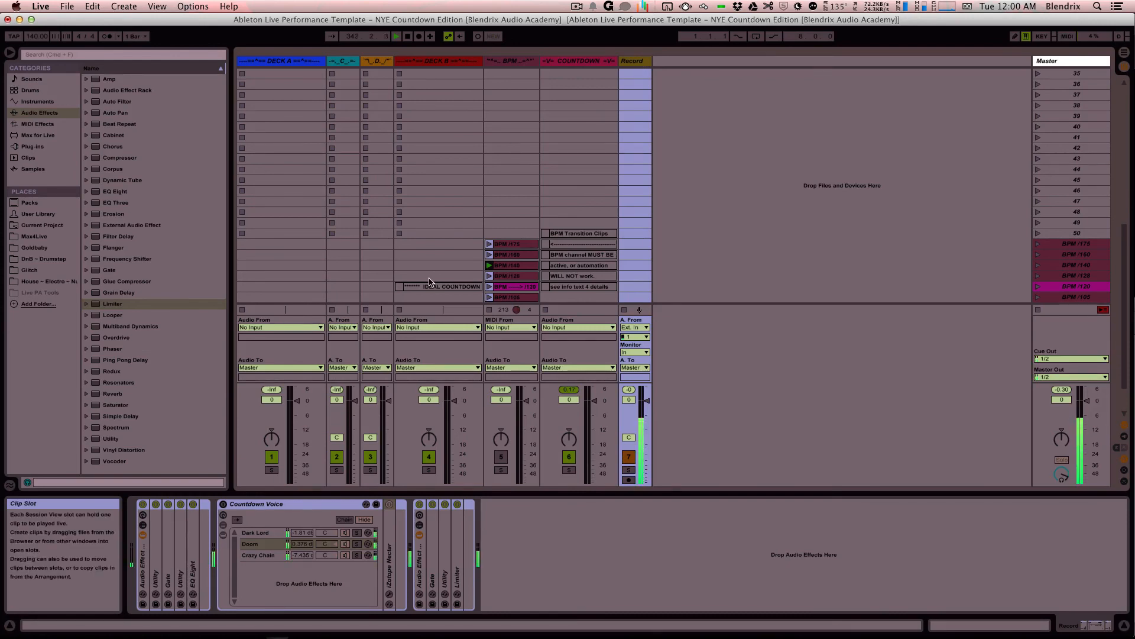
{"action": "left_click", "coordinate": [273, 533]}
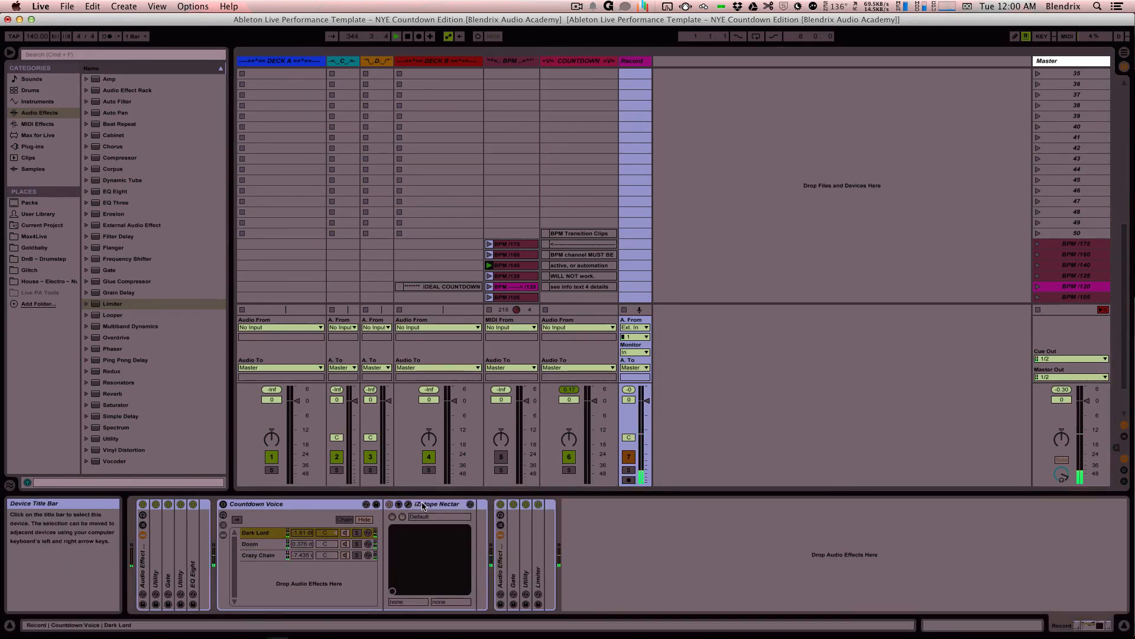
{"action": "left_click", "coordinate": [398, 504]}
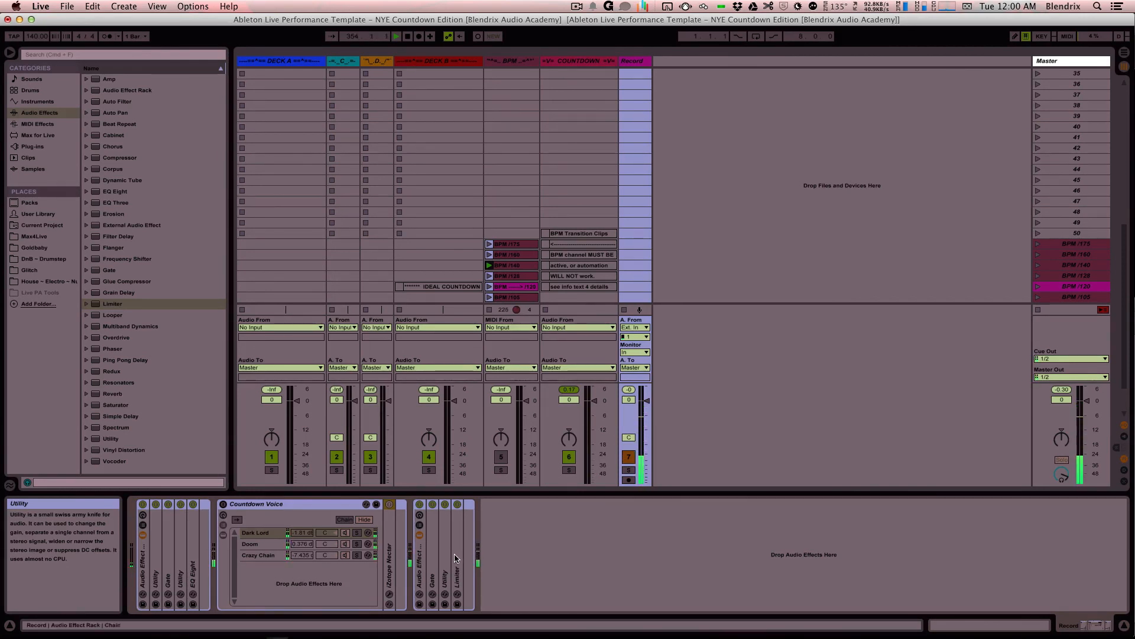
Step: Select the Audio Effect Rack that follows Countdown Voice, and reselect the Countdown Voice rack
{"action": "left_click", "coordinate": [423, 557]}
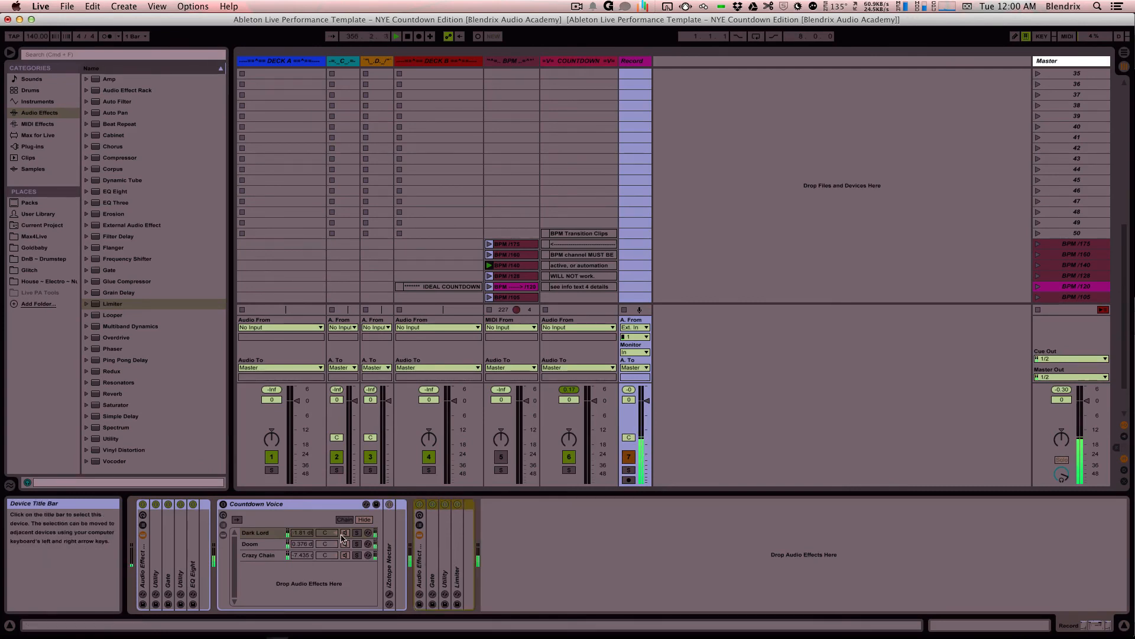
{"action": "left_click", "coordinate": [330, 506]}
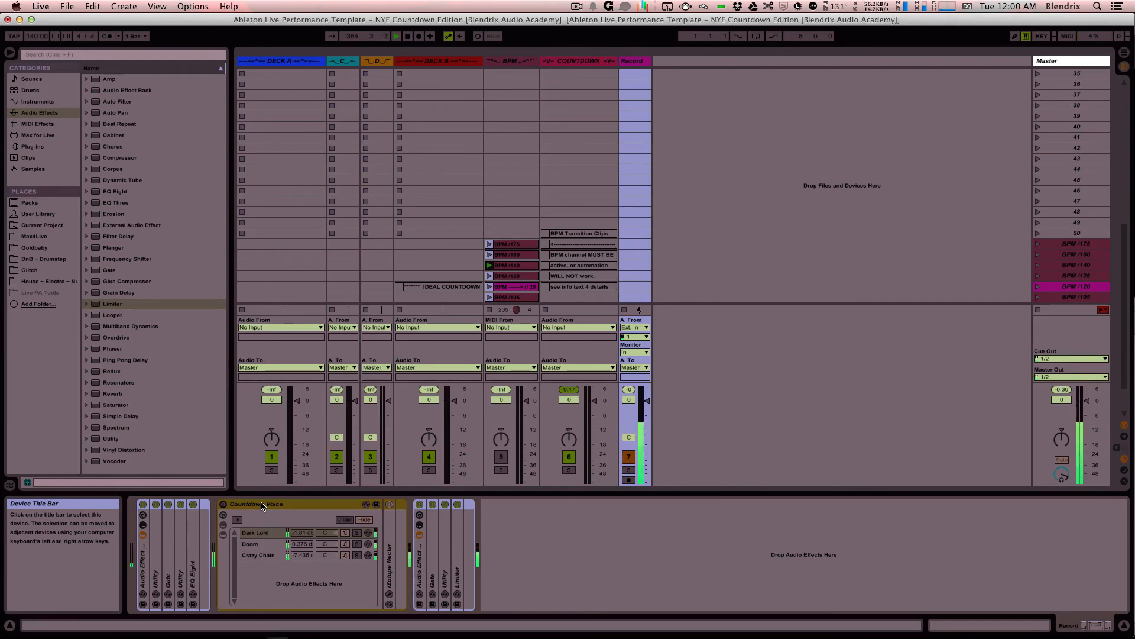
Step: Show the Gobbler utility's options, dismiss them and select scene 44 in the session
{"action": "left_click", "coordinate": [609, 6]}
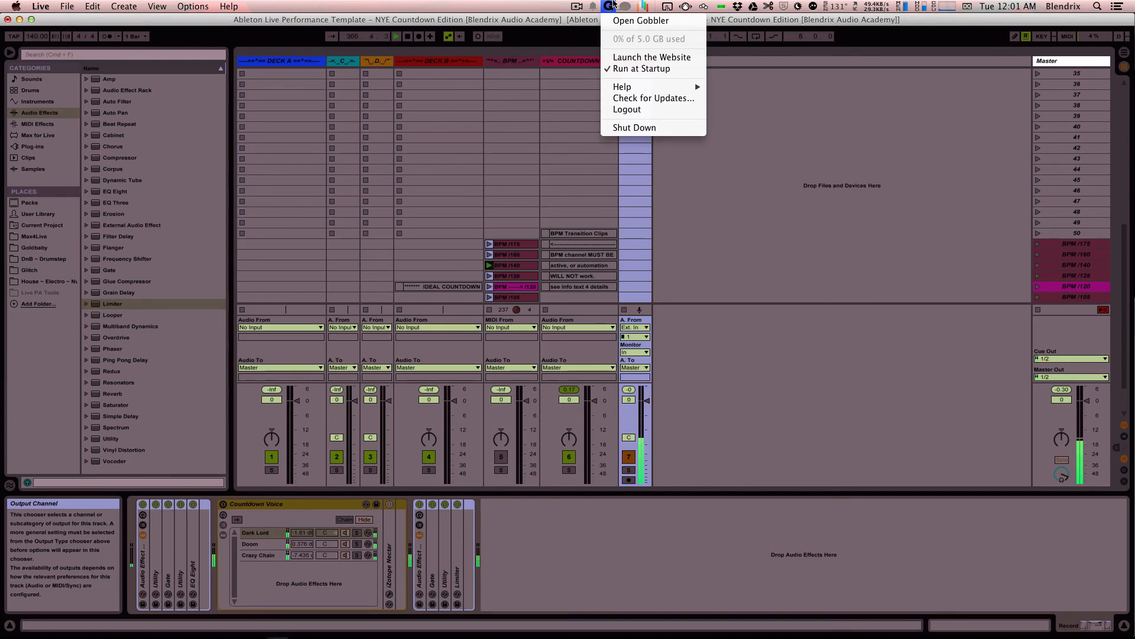
{"action": "left_click", "coordinate": [773, 182]}
{"action": "left_click", "coordinate": [769, 169]}
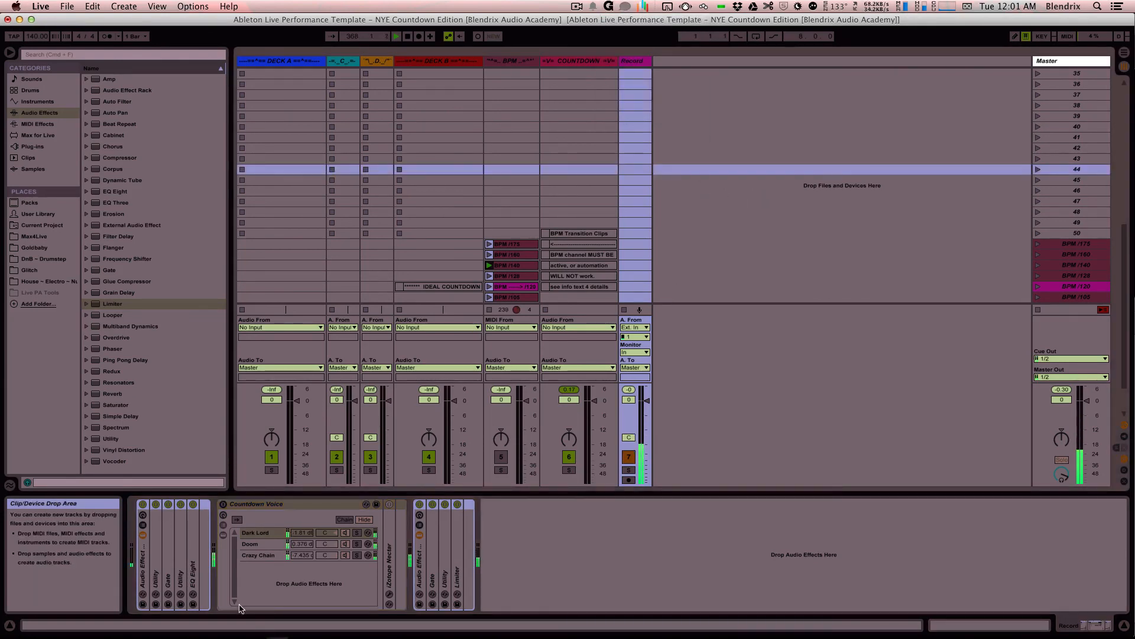